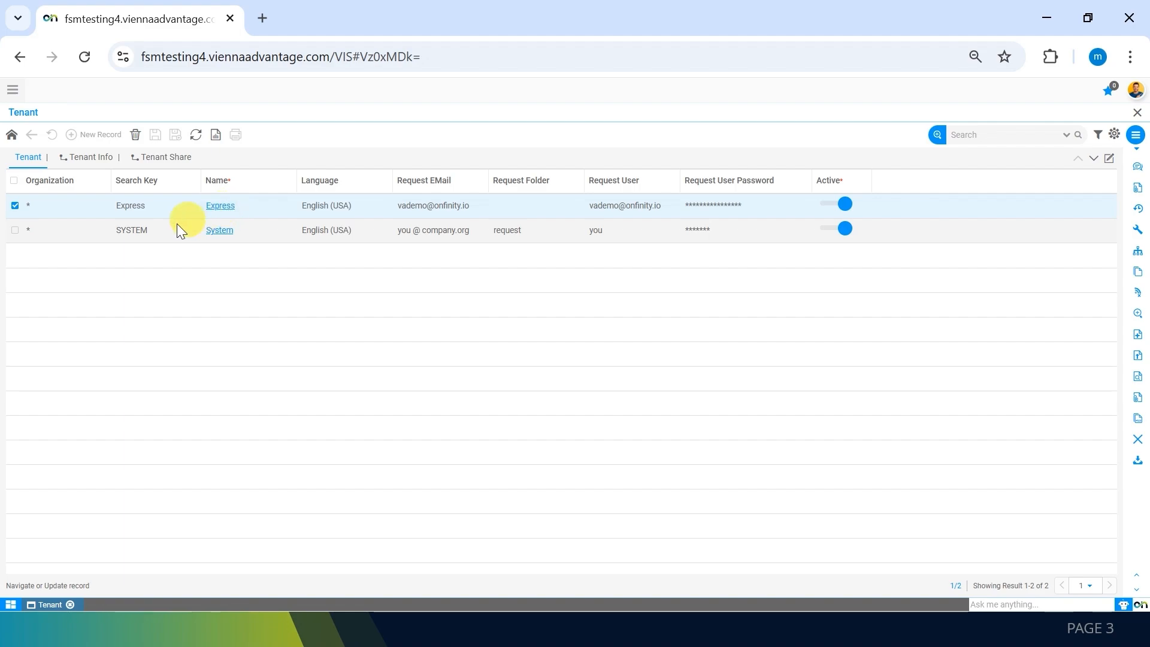
- Open the Express tenant record and choose SMTP as its request management protocol
{"action": "left_click", "coordinate": [228, 215]}
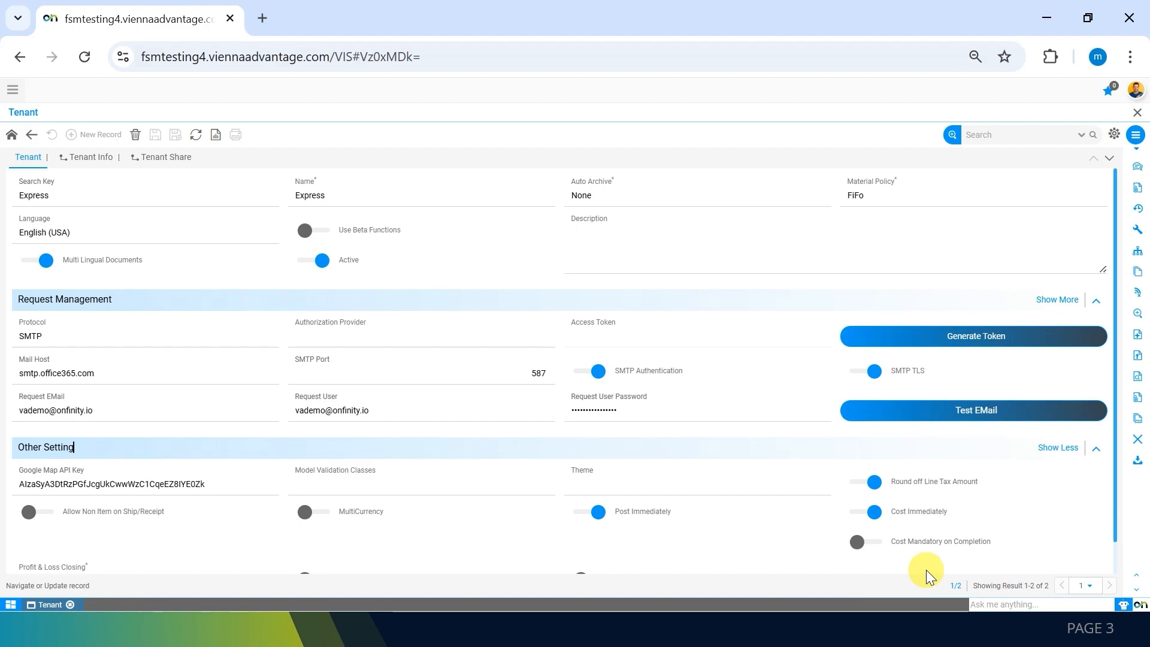
{"action": "left_click", "coordinate": [152, 343]}
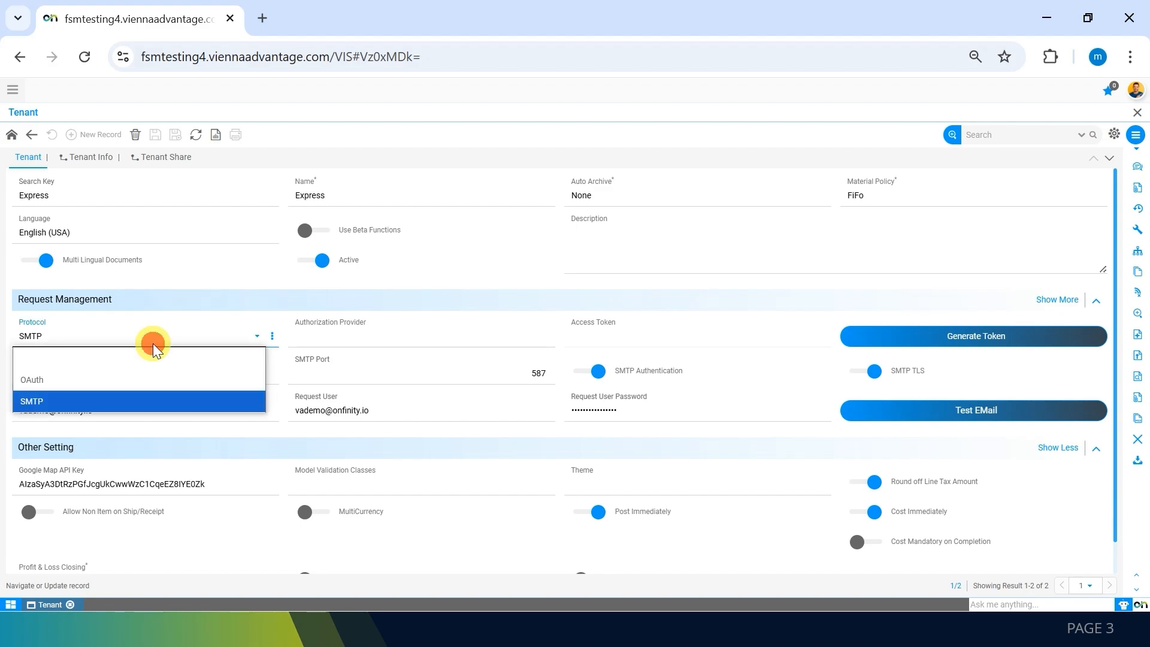
{"action": "left_click", "coordinate": [78, 401]}
- Review the tenant's mail host, SMTP port, request user and request user password fields
{"action": "left_click_drag", "start_coordinate": [78, 373], "coordinate": [109, 368]}
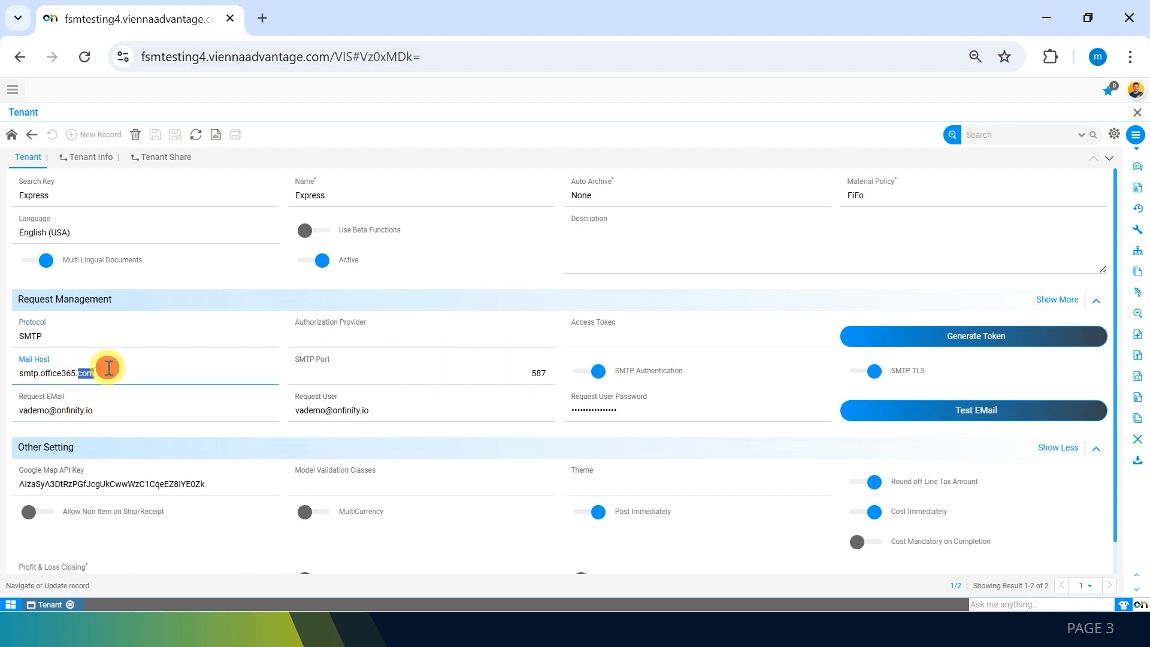
{"action": "left_click", "coordinate": [382, 374]}
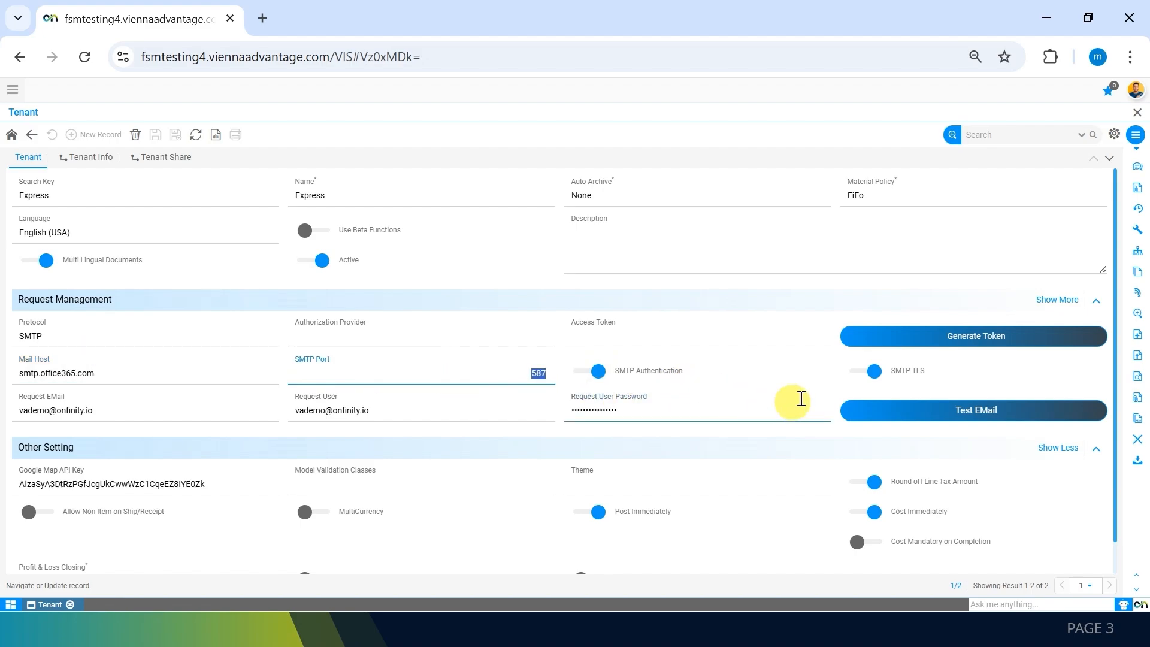
{"action": "left_click", "coordinate": [724, 467]}
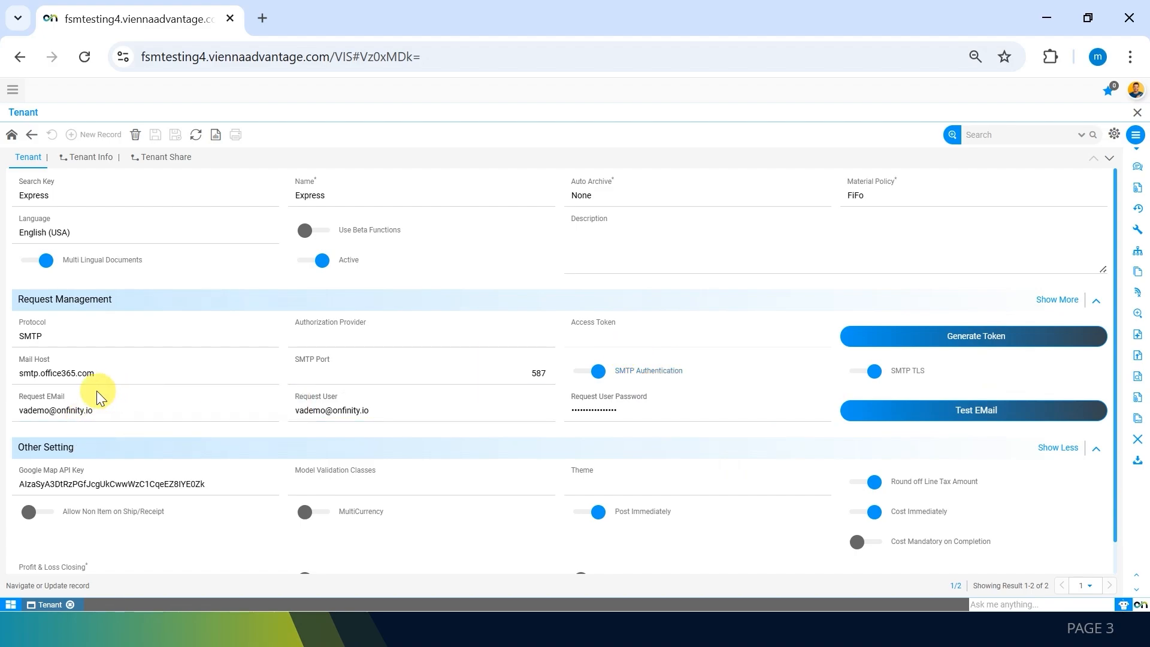
{"action": "left_click", "coordinate": [382, 408]}
{"action": "left_click", "coordinate": [659, 414]}
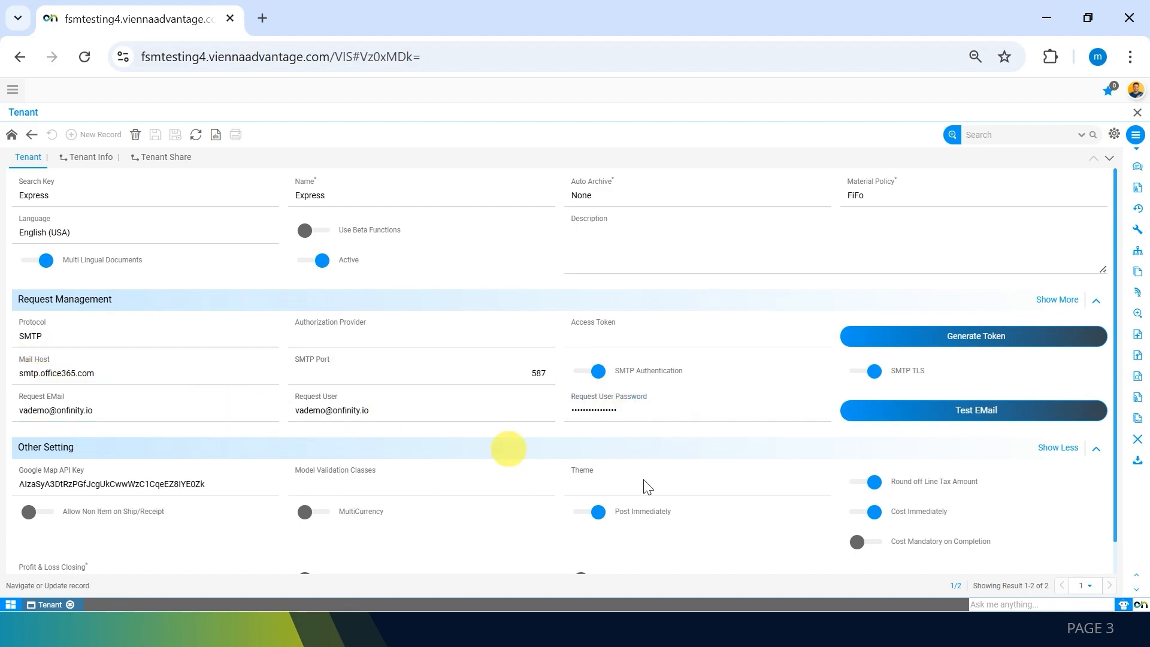
- Run the Test EMail process for the Express tenant and dismiss its result message
{"action": "left_click", "coordinate": [996, 413]}
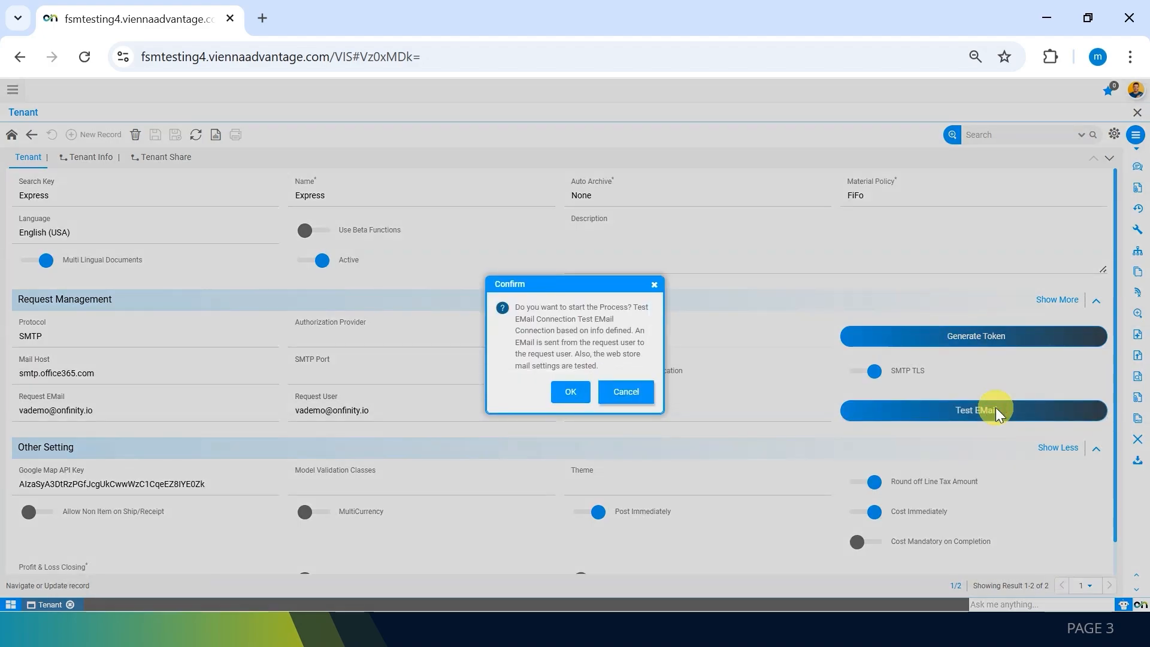
{"action": "left_click", "coordinate": [568, 392]}
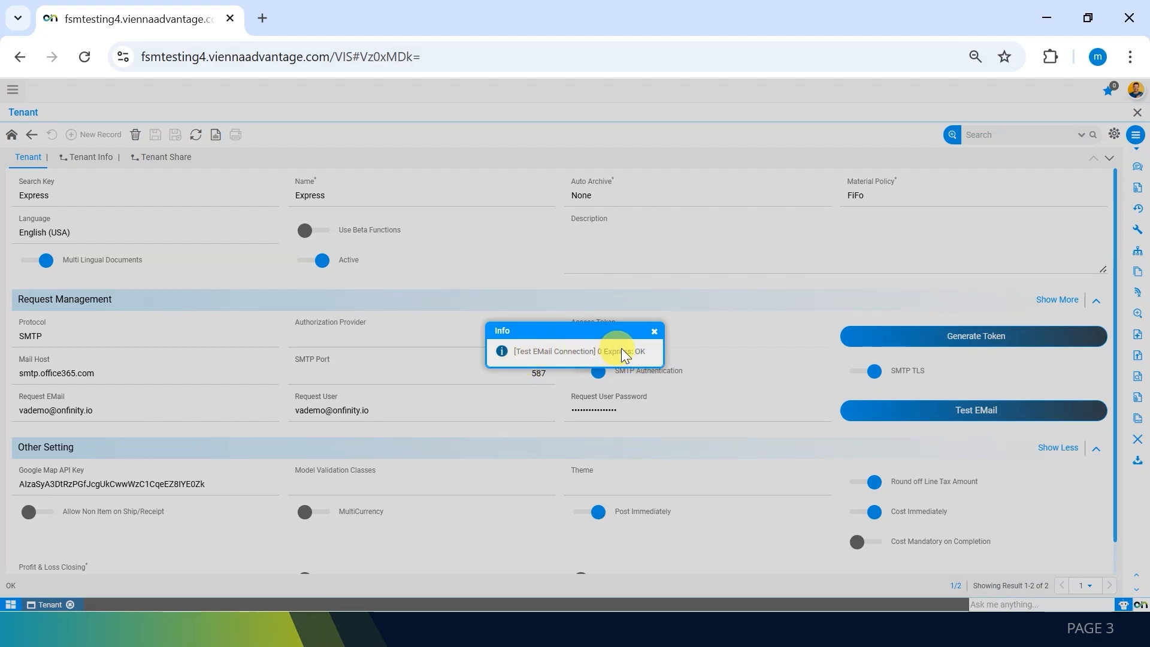
{"action": "left_click", "coordinate": [654, 332]}
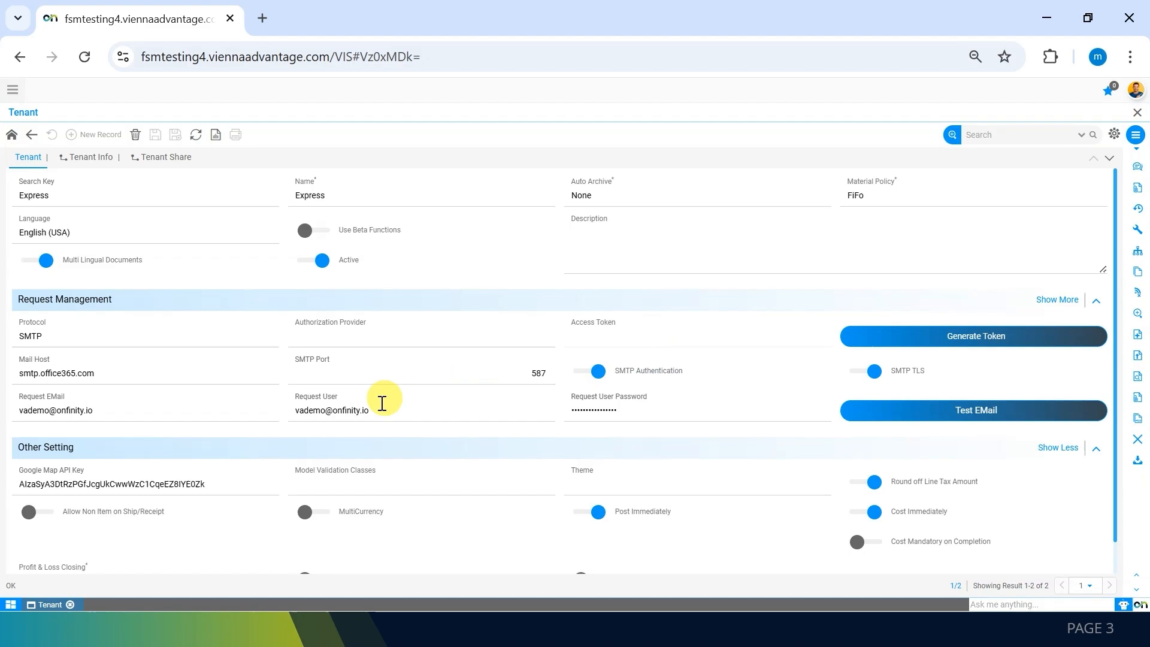
- Clear the Request User field and delete the last three characters of the Request EMail address
{"action": "left_click_drag", "start_coordinate": [378, 407], "coordinate": [170, 388]}
{"action": "key", "text": "ctrl+c"}
{"action": "key", "text": "BackSpace"}
{"action": "left_click", "coordinate": [138, 403]}
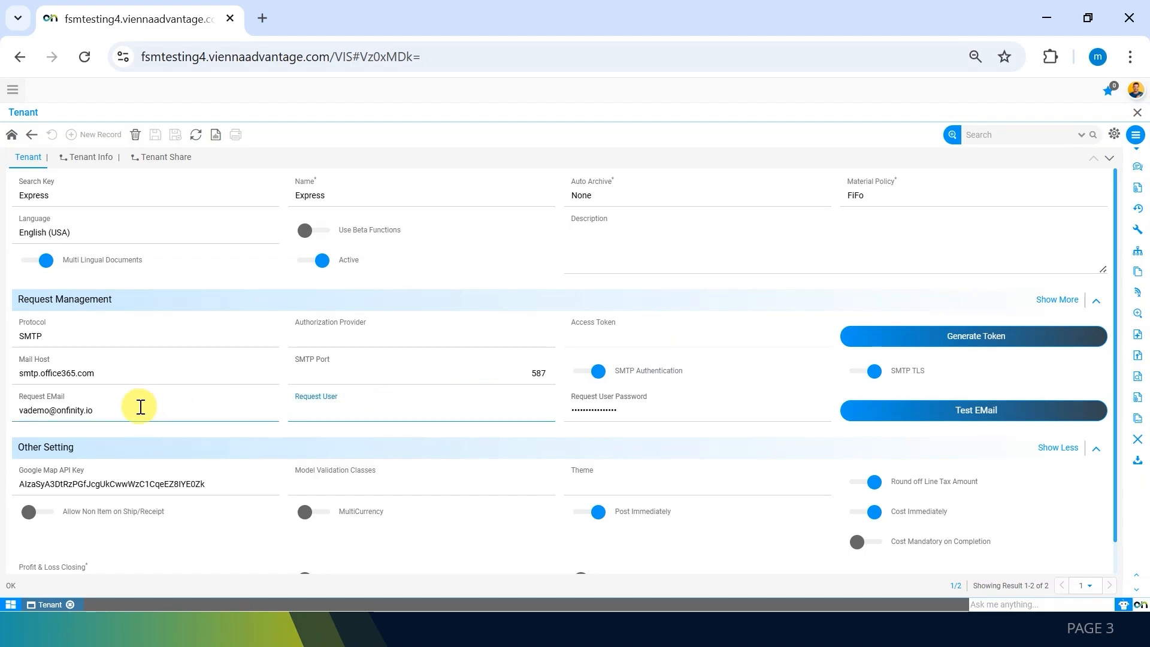
{"action": "key", "text": "BackSpace"}
{"action": "key", "text": "BackSpace"}
{"action": "key", "text": "BackSpace"}
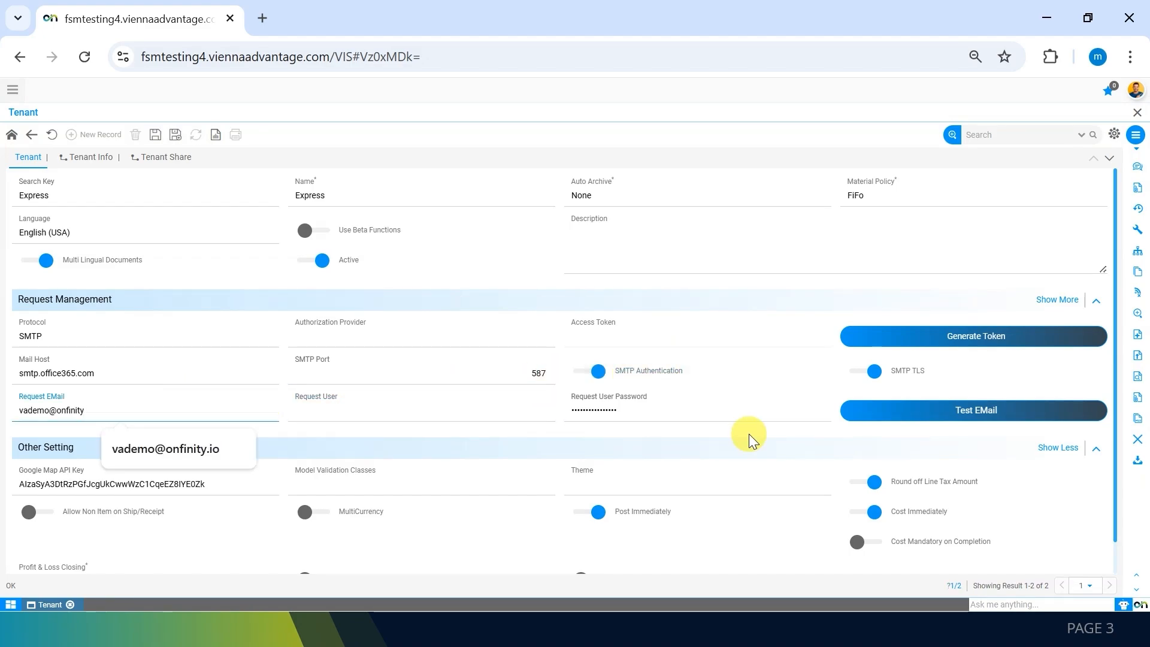
- Run the email connection test with the incomplete mail settings, read the result message and dismiss it
{"action": "left_click", "coordinate": [951, 413]}
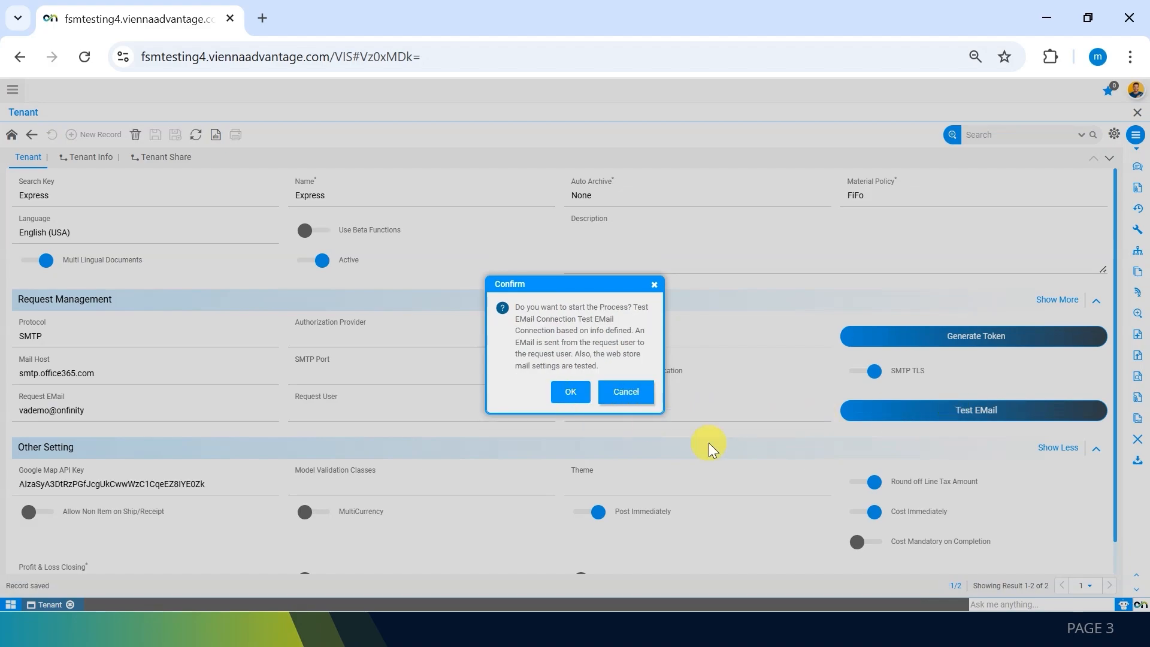
{"action": "left_click", "coordinate": [567, 393]}
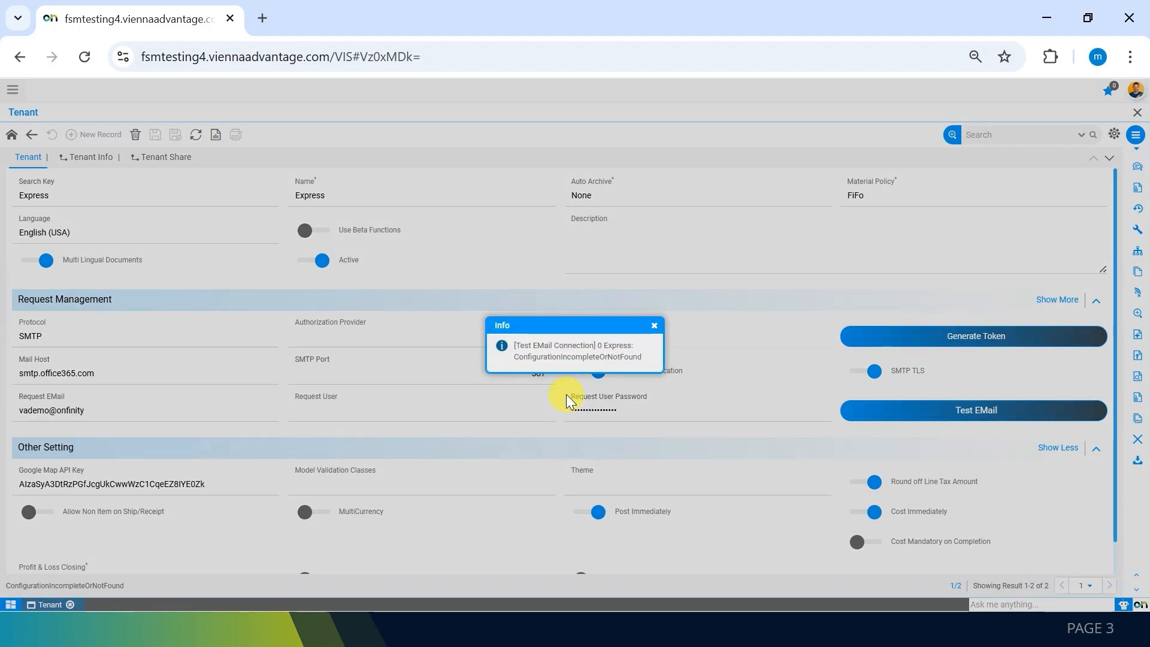
{"action": "left_click_drag", "start_coordinate": [508, 355], "coordinate": [652, 359]}
{"action": "left_click", "coordinate": [652, 360]}
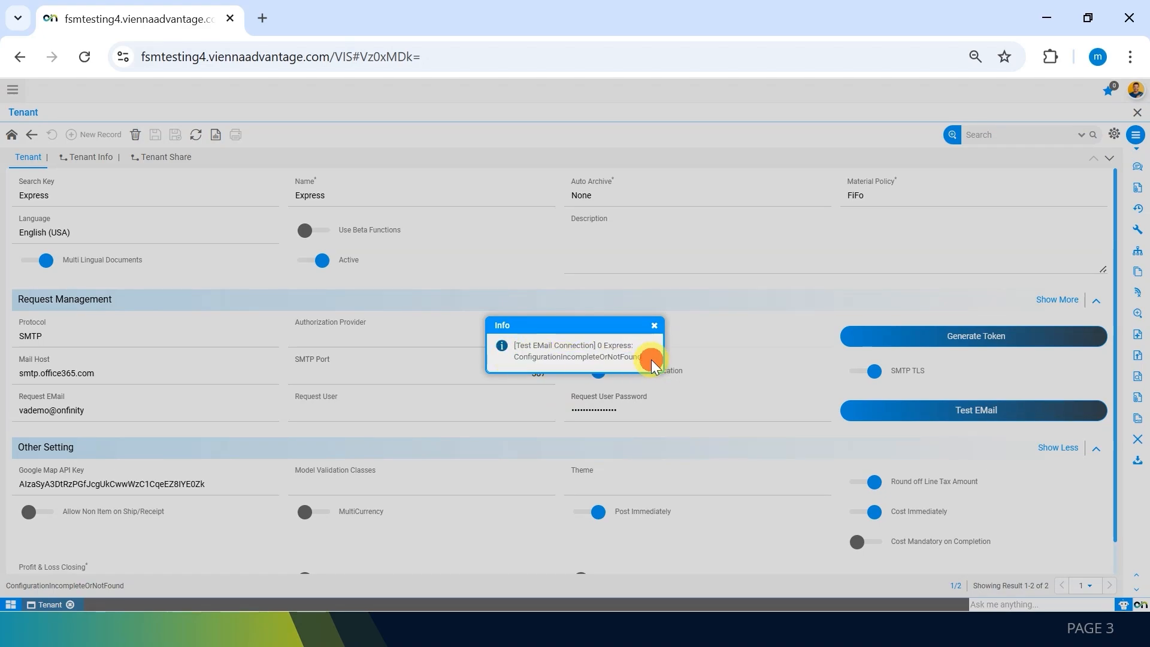
{"action": "left_click", "coordinate": [654, 326]}
{"action": "left_click", "coordinate": [11, 135]}
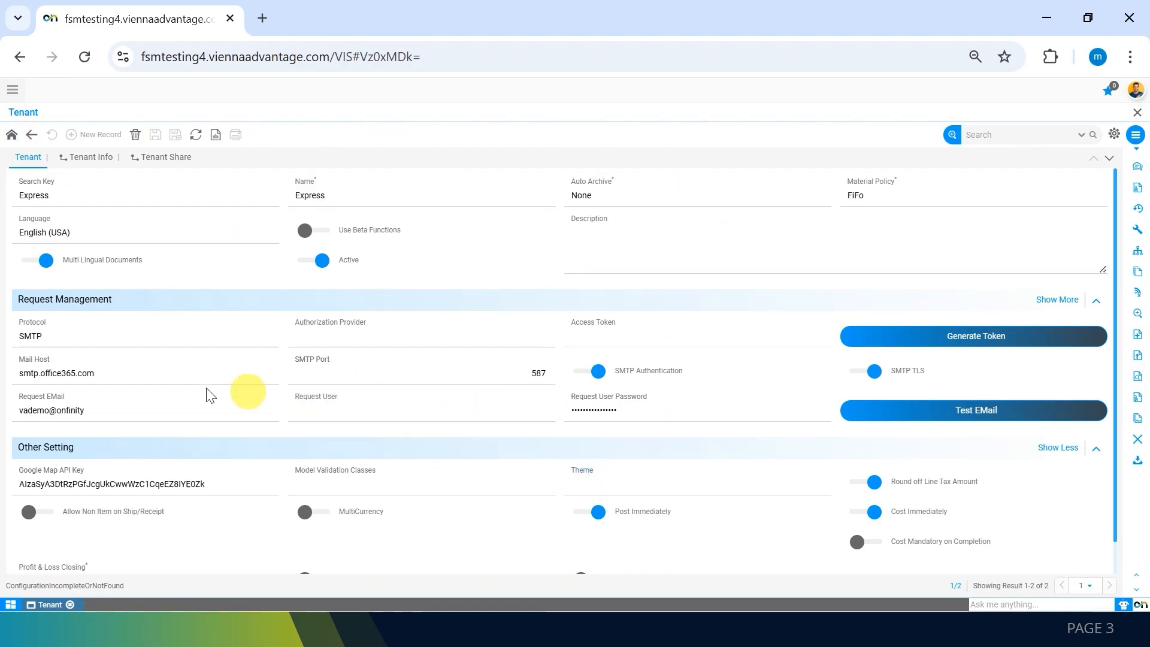
- Restore the full Request EMail address and paste the request user's address back into Request User
{"action": "left_click", "coordinate": [149, 407]}
{"action": "key", "text": "Down"}
{"action": "key", "text": "Return"}
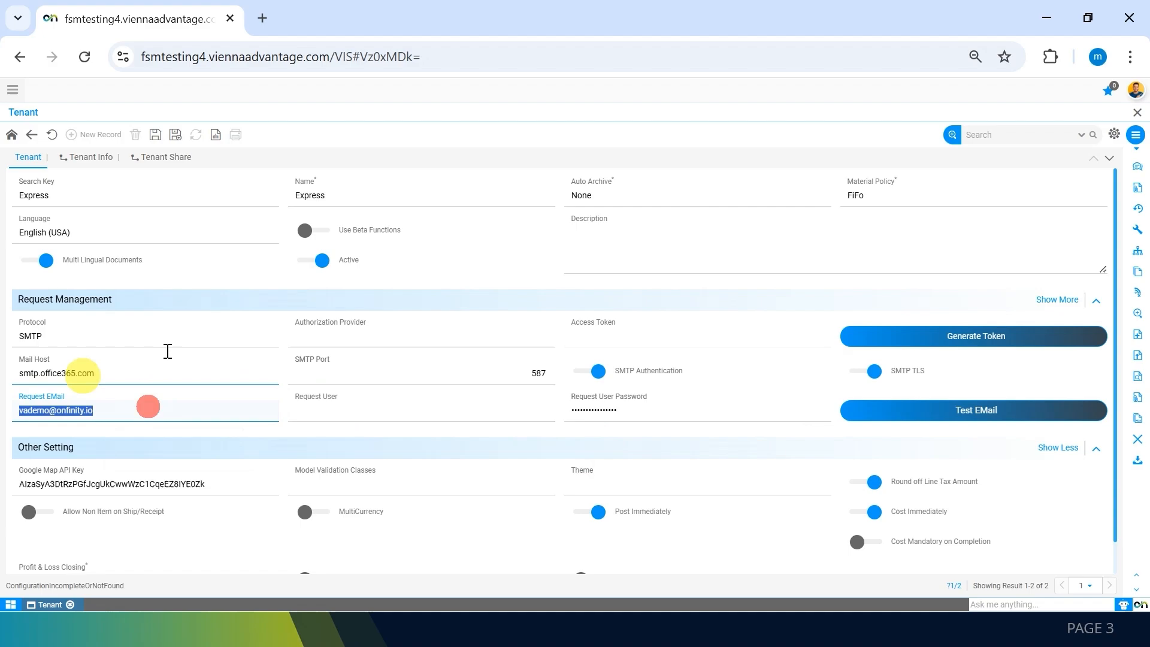
{"action": "left_click", "coordinate": [389, 411]}
{"action": "key", "text": "ctrl+v"}
- Rerun the email connection test with the restored mail settings and dismiss its result message
{"action": "left_click", "coordinate": [980, 415]}
{"action": "left_click", "coordinate": [572, 402]}
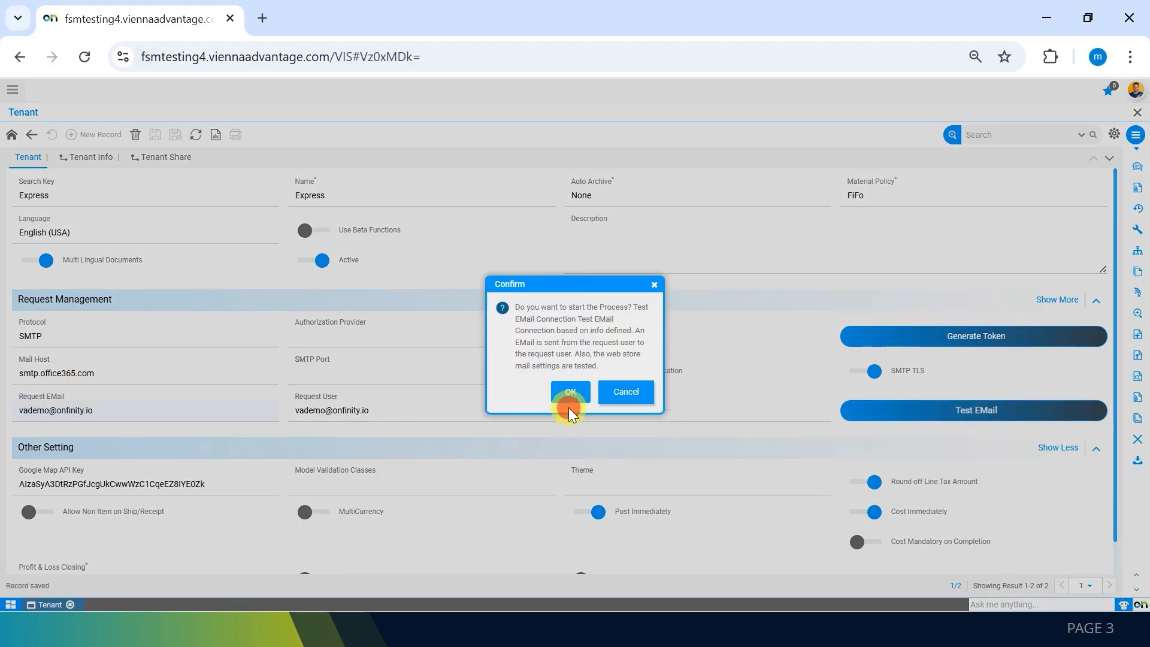
{"action": "left_click", "coordinate": [569, 392]}
{"action": "left_click", "coordinate": [653, 329]}
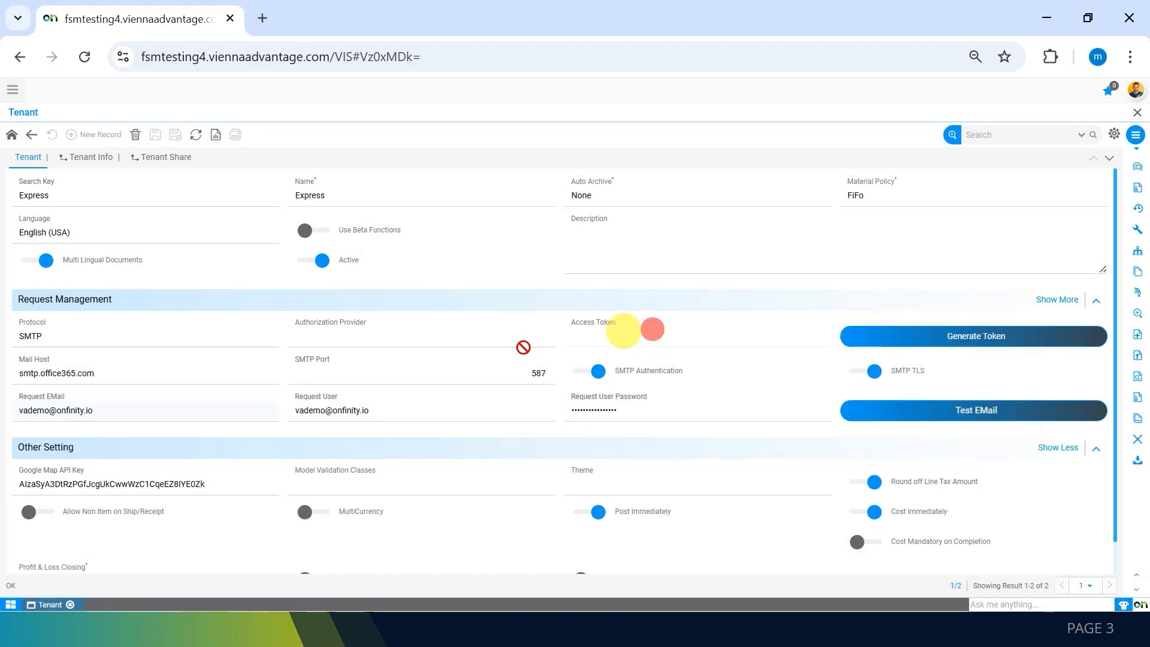
- Review the Mail Host, Request EMail, Request User and Request User Password fields of the tenant
{"action": "left_click", "coordinate": [149, 376]}
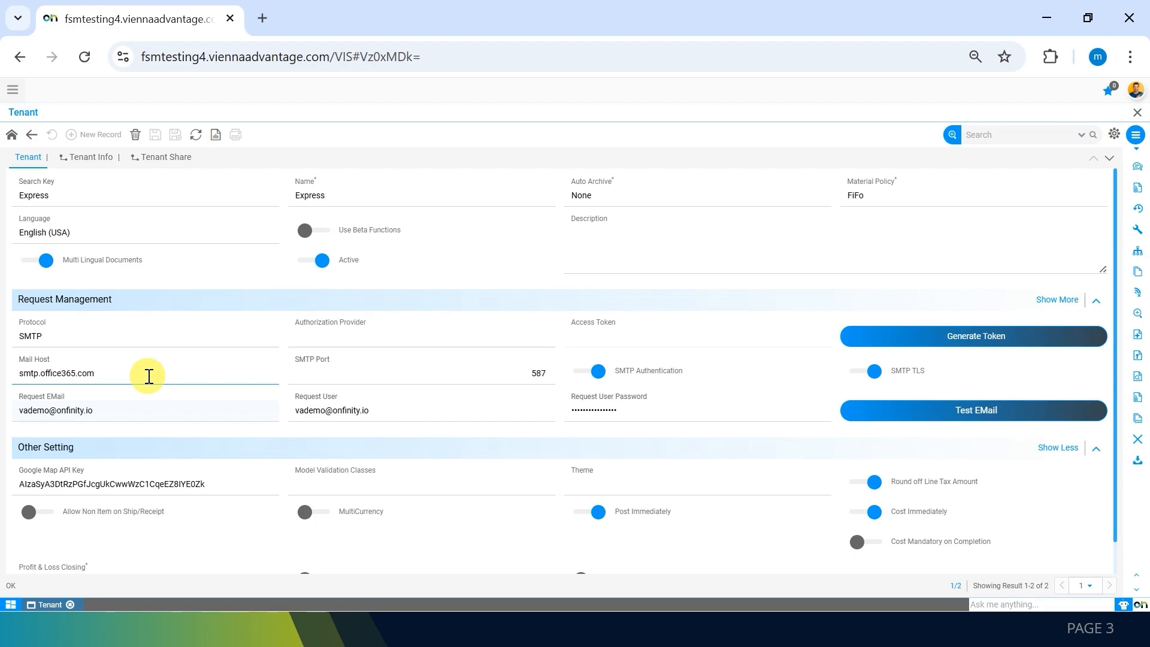
{"action": "left_click", "coordinate": [101, 411]}
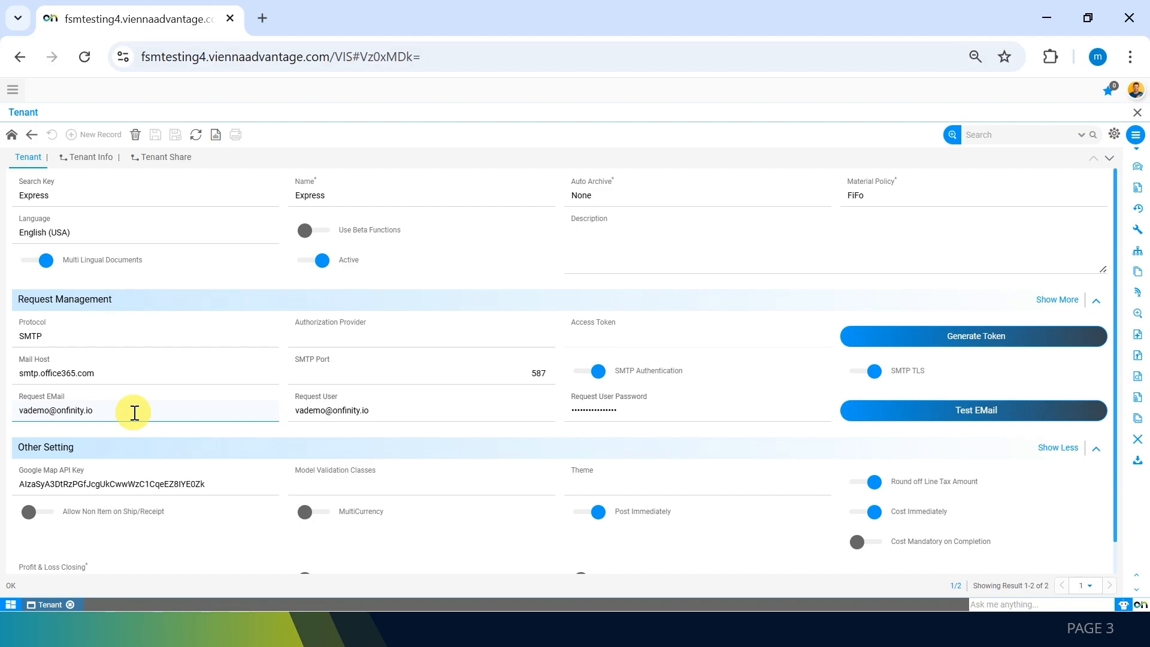
{"action": "left_click", "coordinate": [356, 418]}
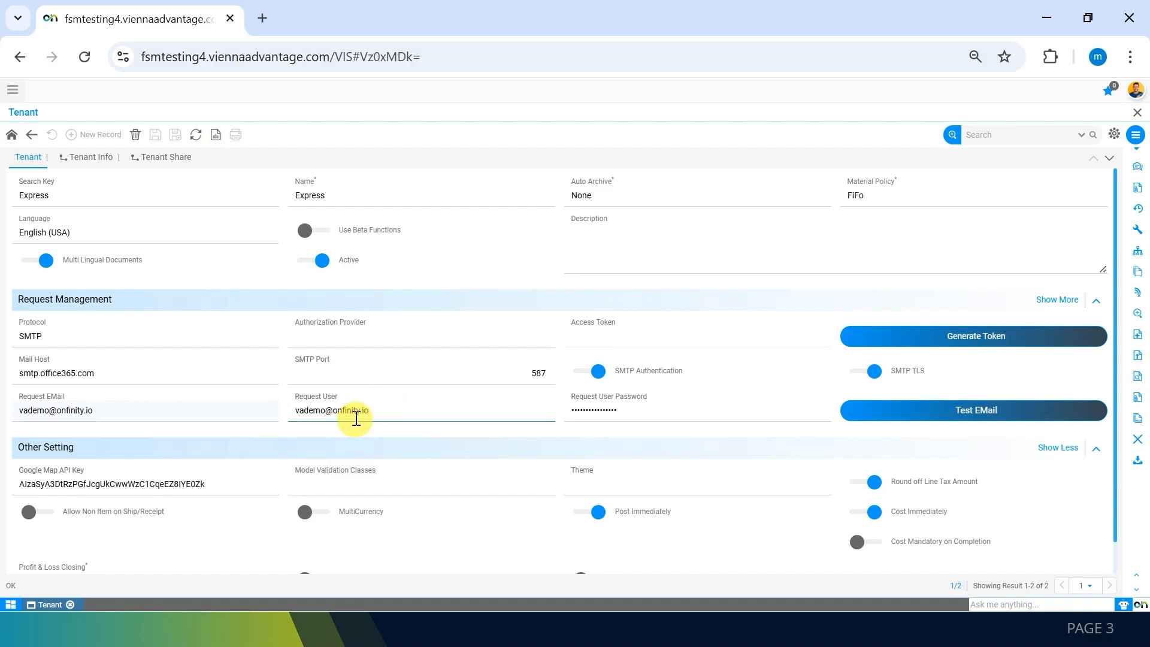
{"action": "left_click", "coordinate": [671, 419]}
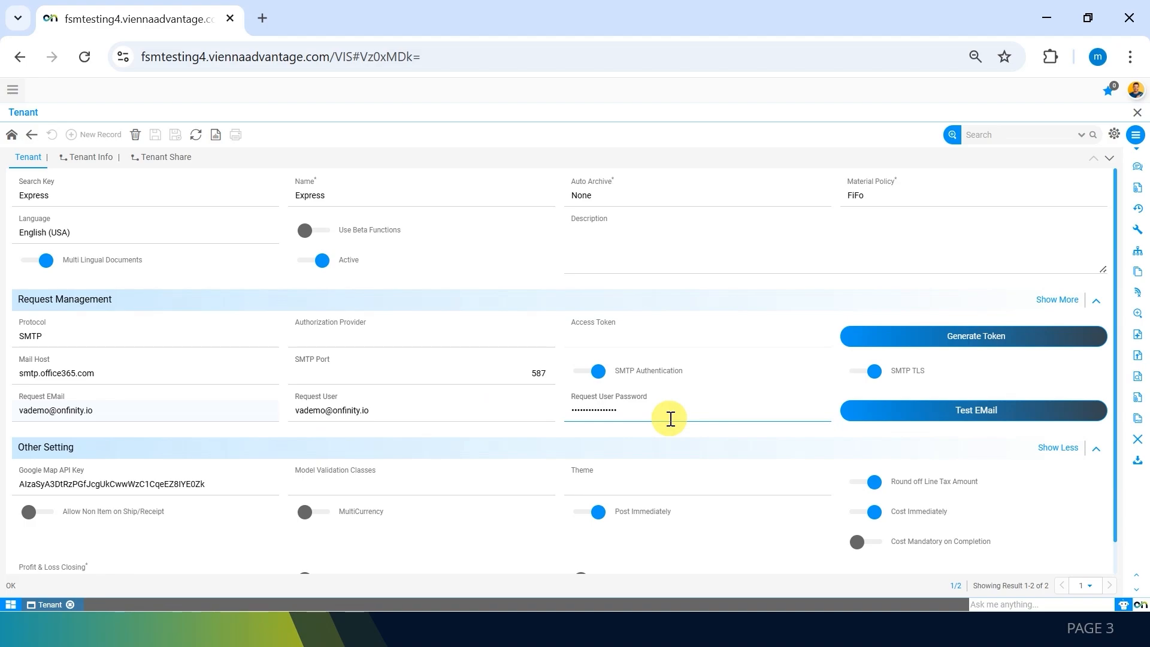
{"action": "left_click", "coordinate": [602, 486]}
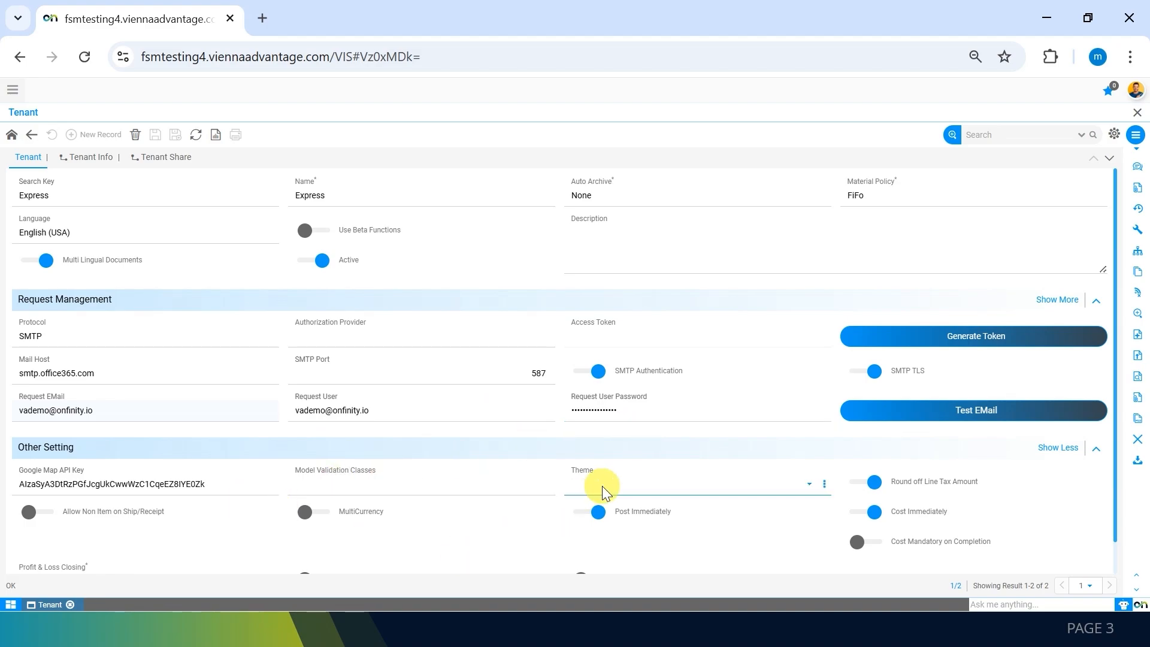
{"action": "scroll", "coordinate": [602, 487], "scroll_direction": "down", "scroll_amount": 1}
{"action": "scroll", "coordinate": [544, 477], "scroll_direction": "up", "scroll_amount": 1}
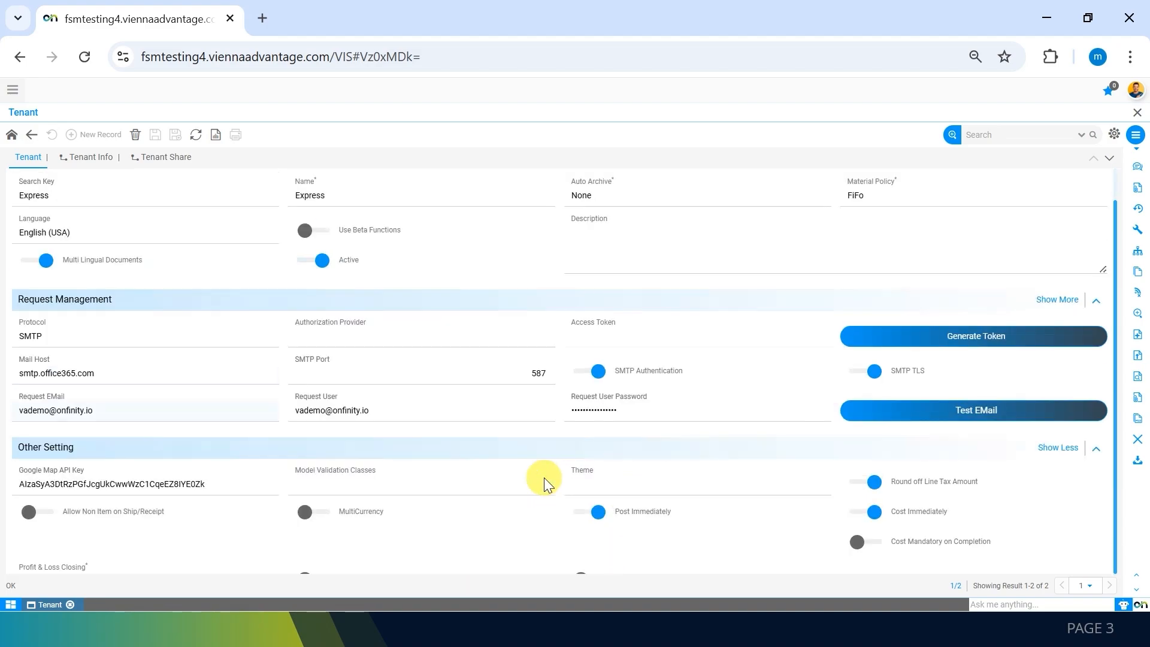
- Examine the Google Map API Key field under the tenant's Other Setting section
{"action": "scroll", "coordinate": [544, 476], "scroll_direction": "down", "scroll_amount": 1}
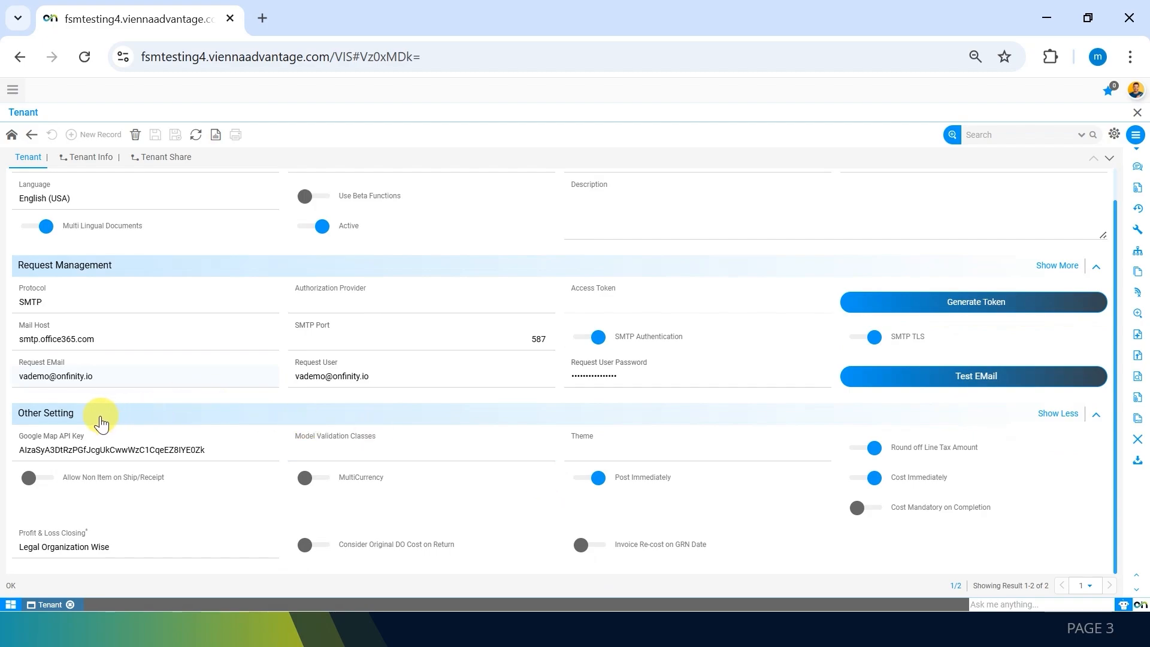
{"action": "left_click", "coordinate": [24, 451]}
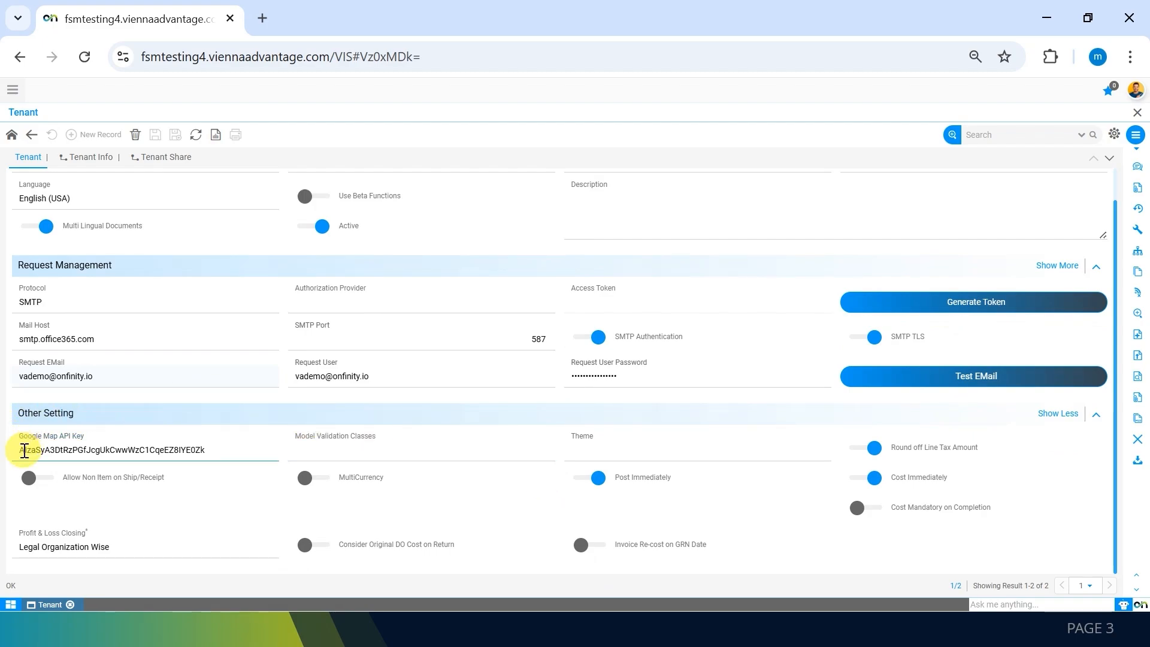
{"action": "left_click_drag", "start_coordinate": [24, 451], "coordinate": [2, 435]}
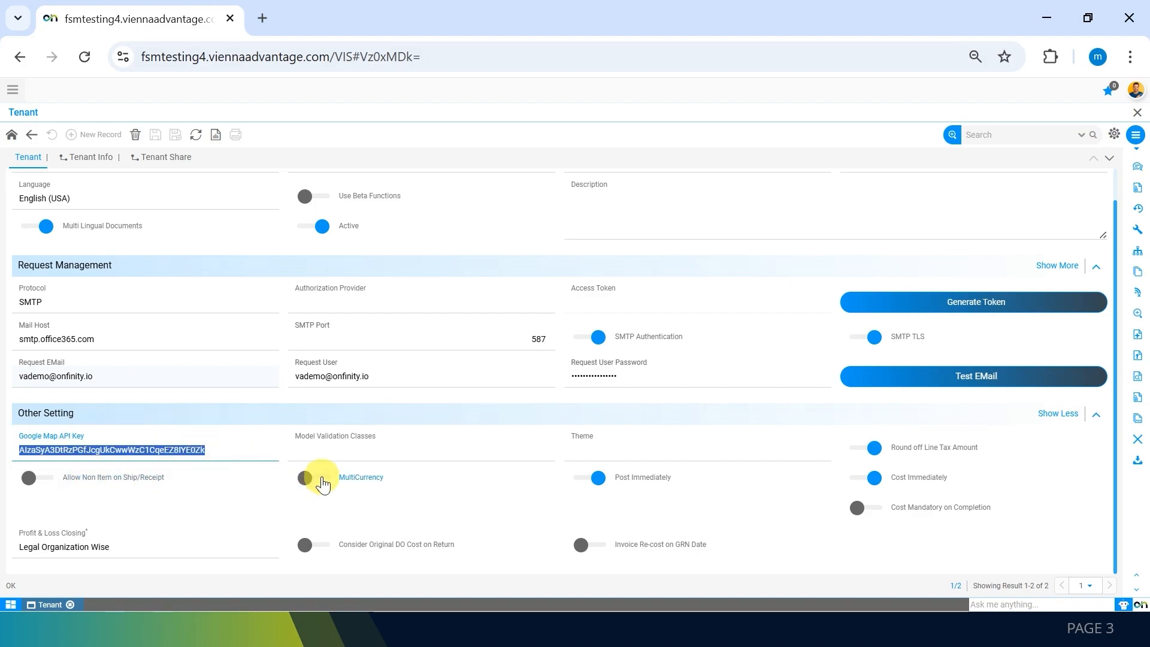
{"action": "left_click", "coordinate": [238, 445]}
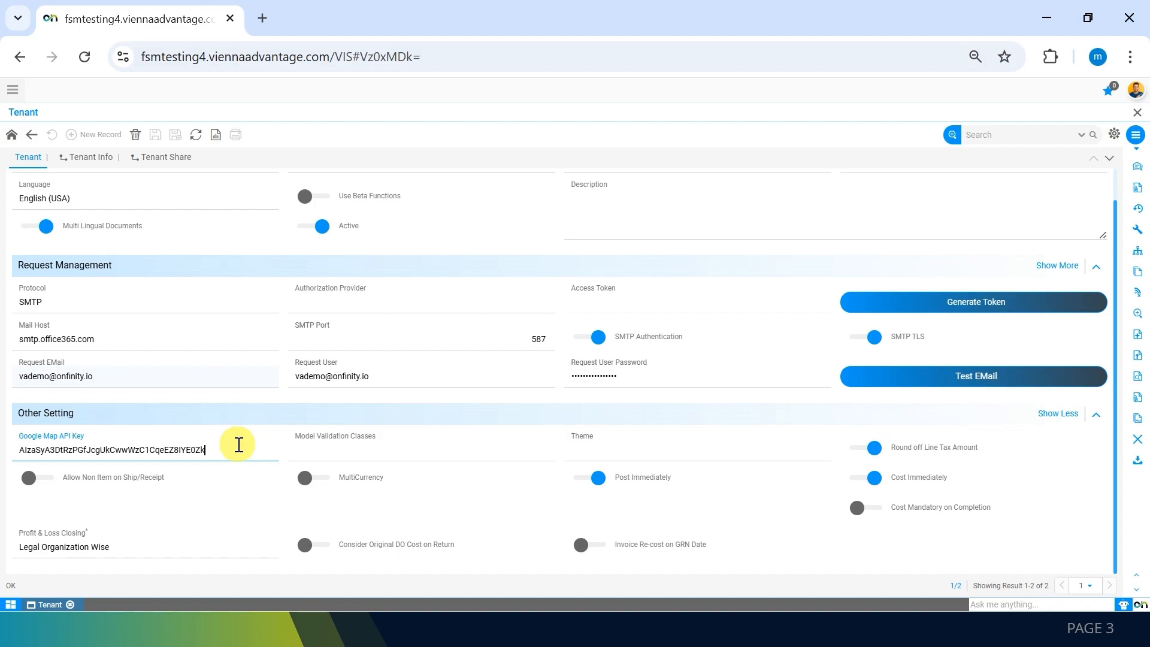
{"action": "scroll", "coordinate": [239, 445], "scroll_direction": "up", "scroll_amount": 1}
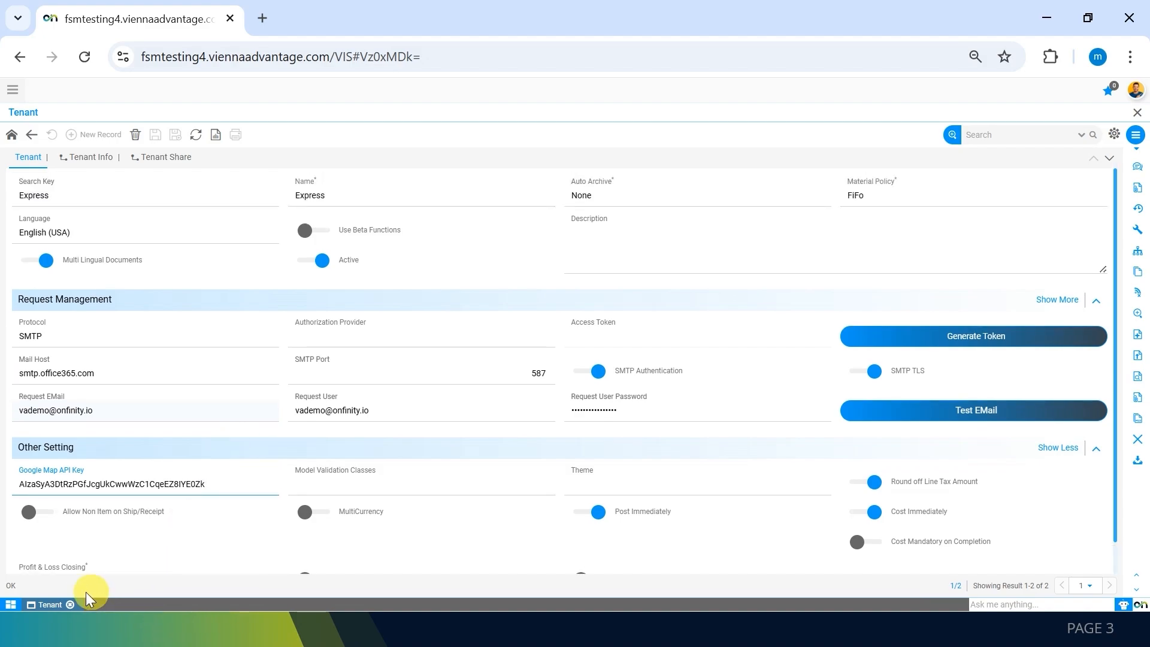
- Close the Tenant window, search for "organiza" and open the Organization window
{"action": "left_click", "coordinate": [71, 605]}
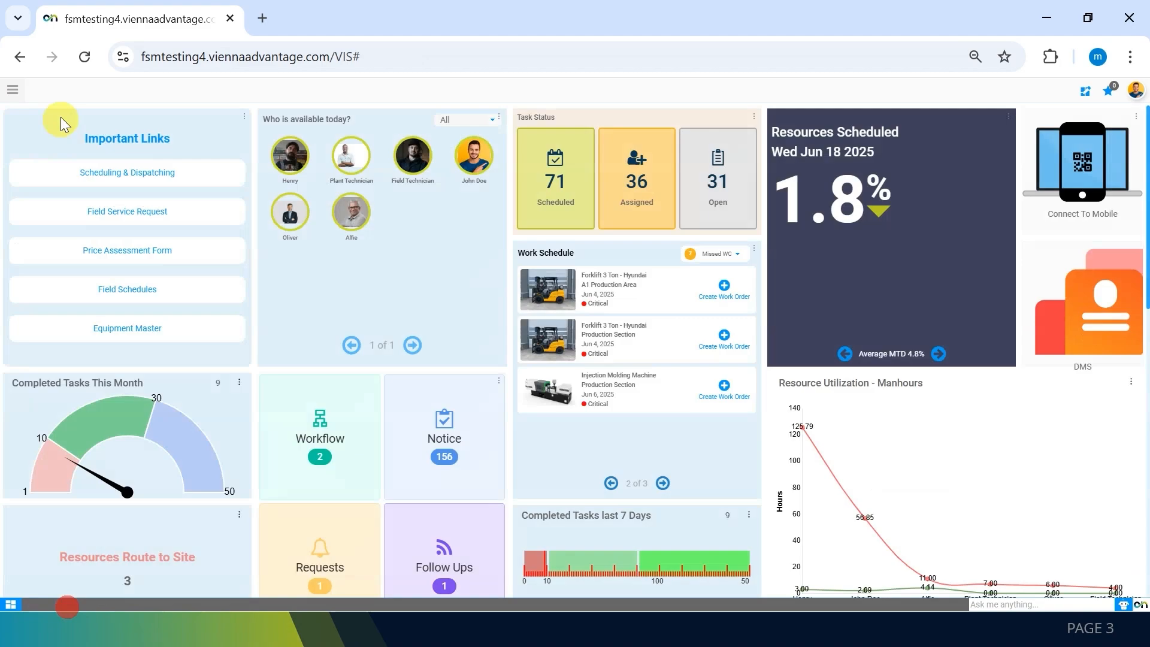
{"action": "left_click", "coordinate": [13, 91]}
{"action": "type", "text": "organiza"}
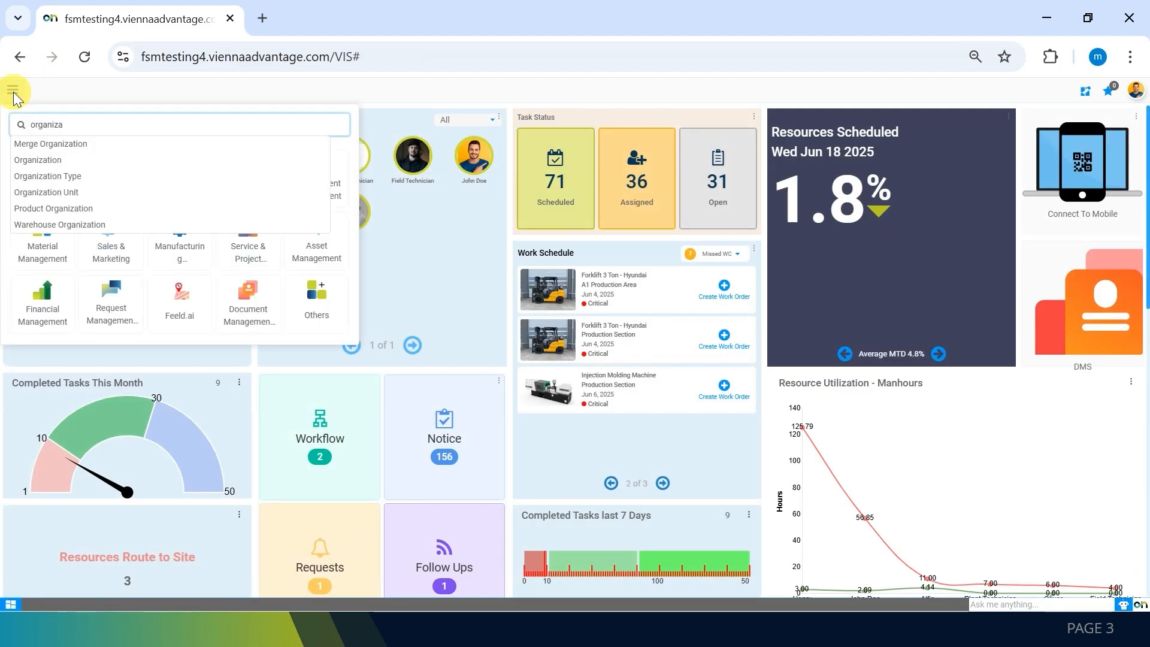
{"action": "left_click", "coordinate": [57, 158]}
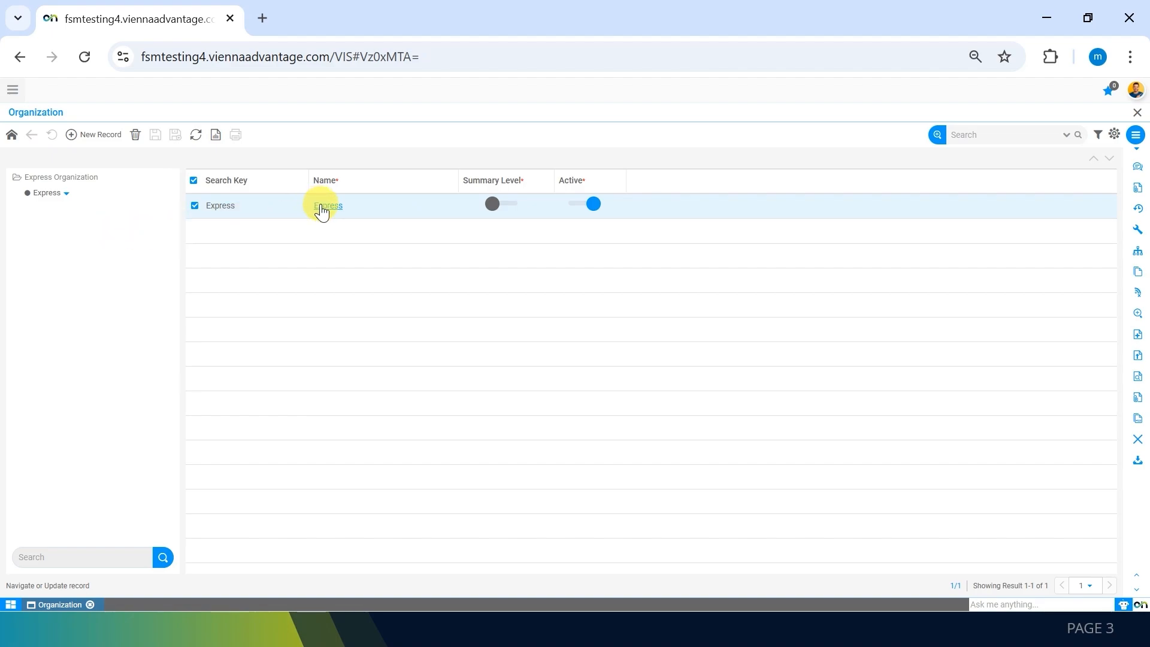
{"action": "left_click", "coordinate": [13, 92]}
{"action": "left_click", "coordinate": [90, 120]}
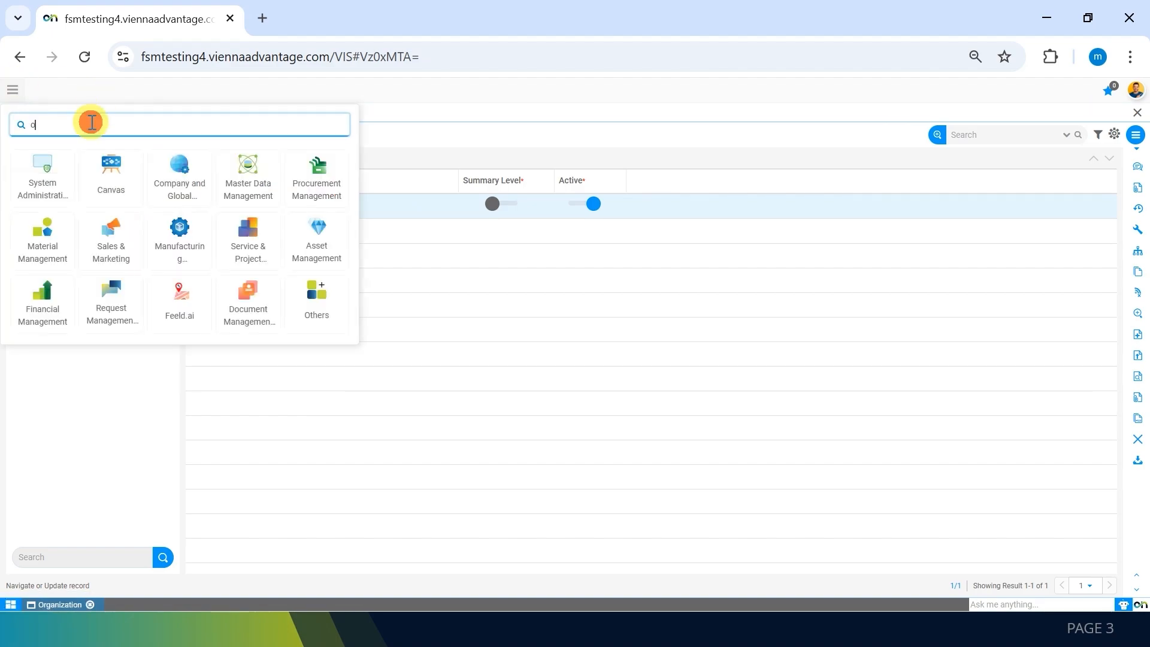
{"action": "left_click", "coordinate": [557, 125]}
- Open the Express organization record and select its Name field
{"action": "left_click", "coordinate": [321, 205]}
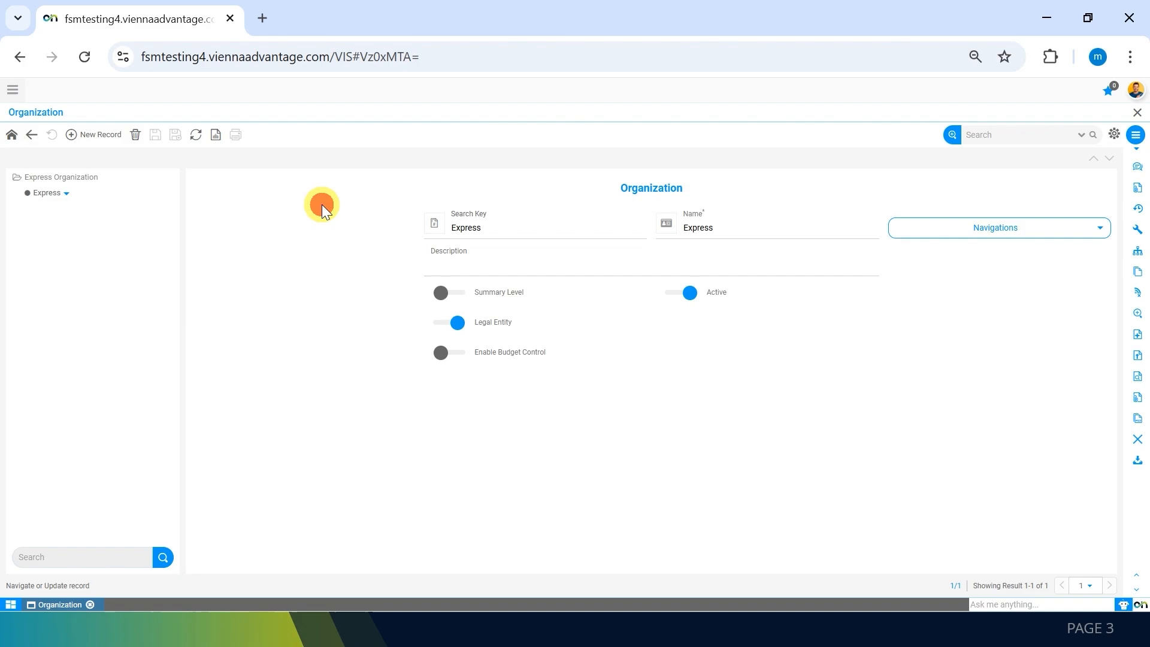
{"action": "left_click", "coordinate": [740, 226]}
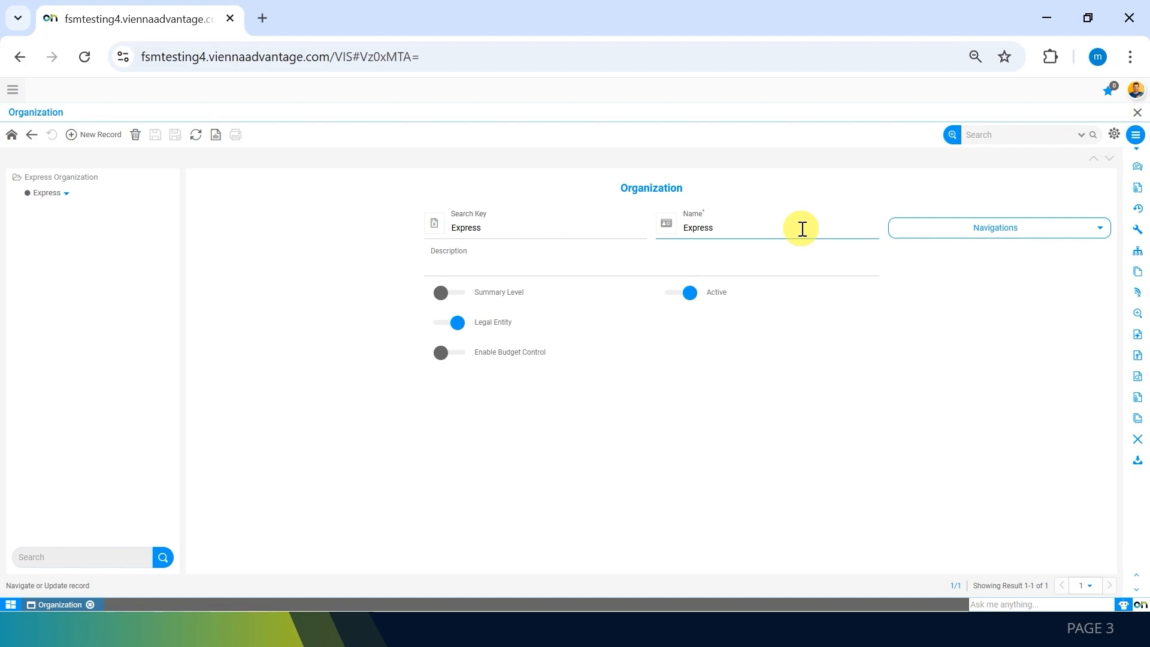
- Search for "tenant", open the Tenant window and open the Express tenant record
{"action": "type", "text": "enant"}
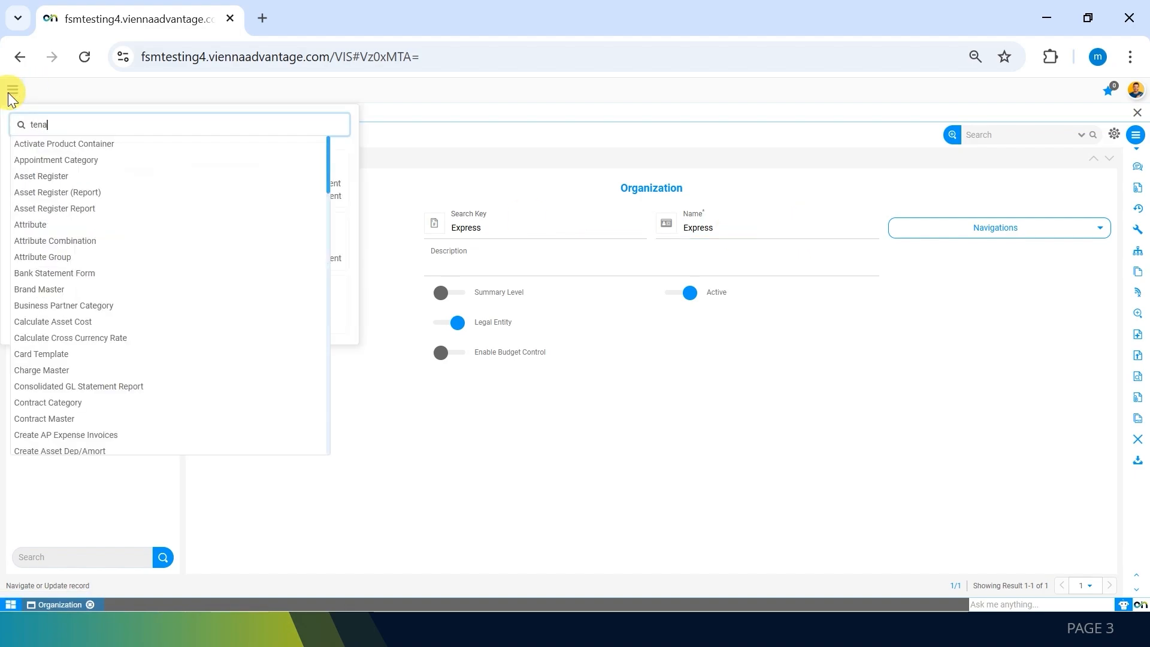
{"action": "key", "text": "Up"}
{"action": "key", "text": "Up"}
{"action": "key", "text": "Up"}
{"action": "key", "text": "Return"}
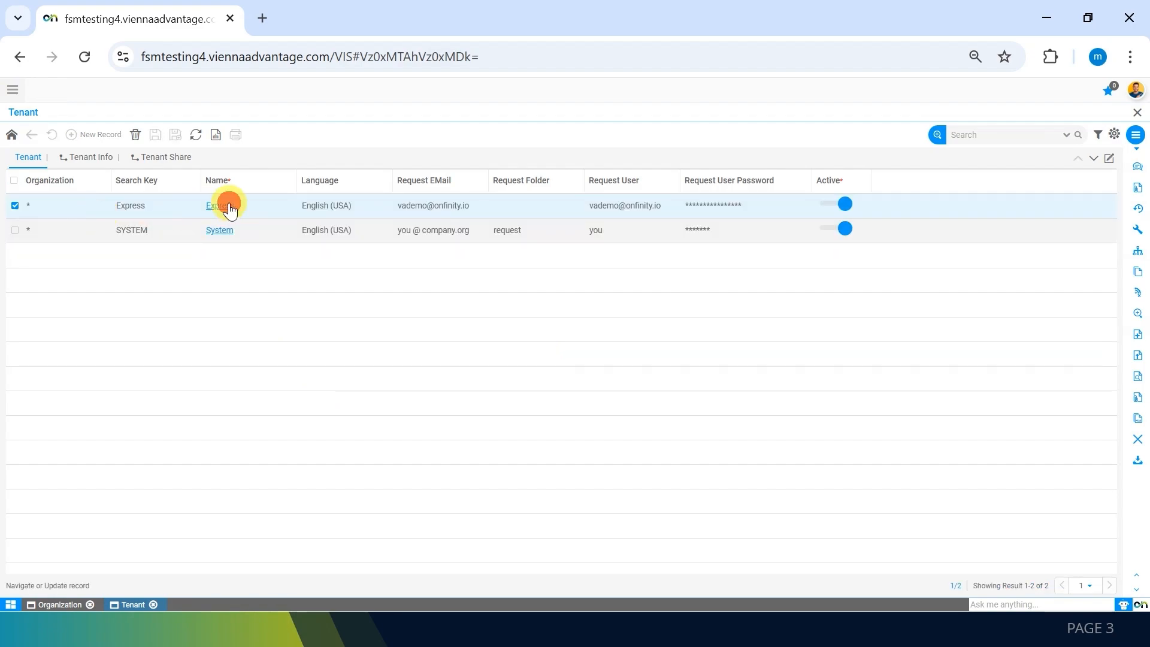
{"action": "left_click", "coordinate": [220, 206]}
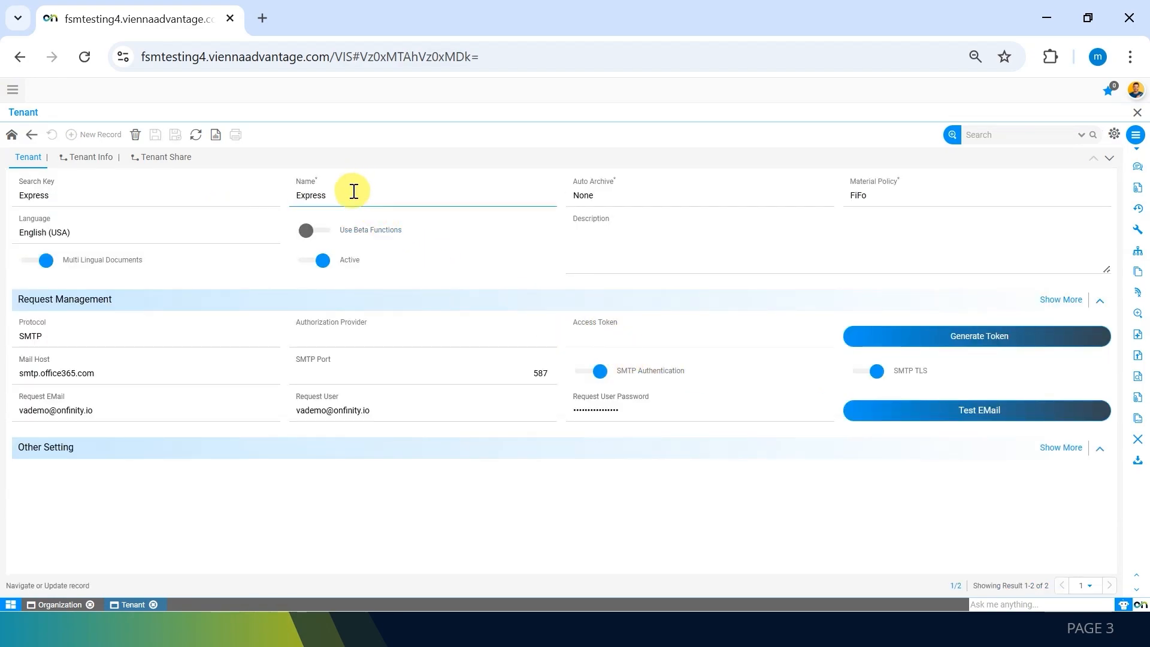
- Return to the Organization window and open Organization Info for the Express organization
{"action": "left_click", "coordinate": [55, 607]}
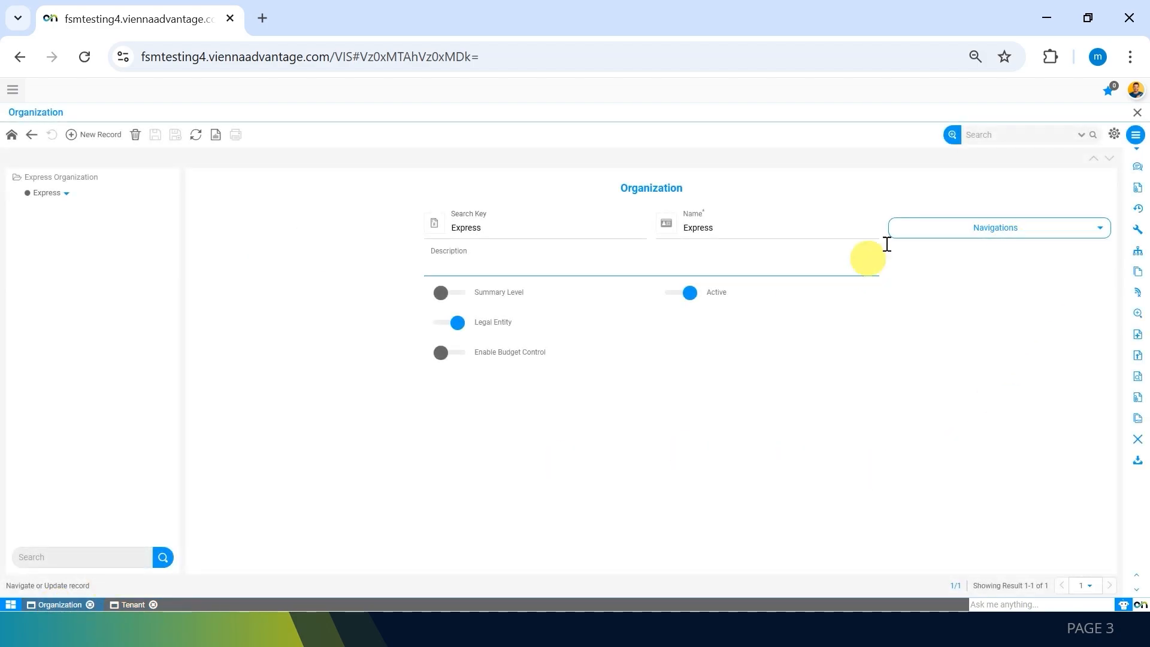
{"action": "left_click", "coordinate": [963, 228]}
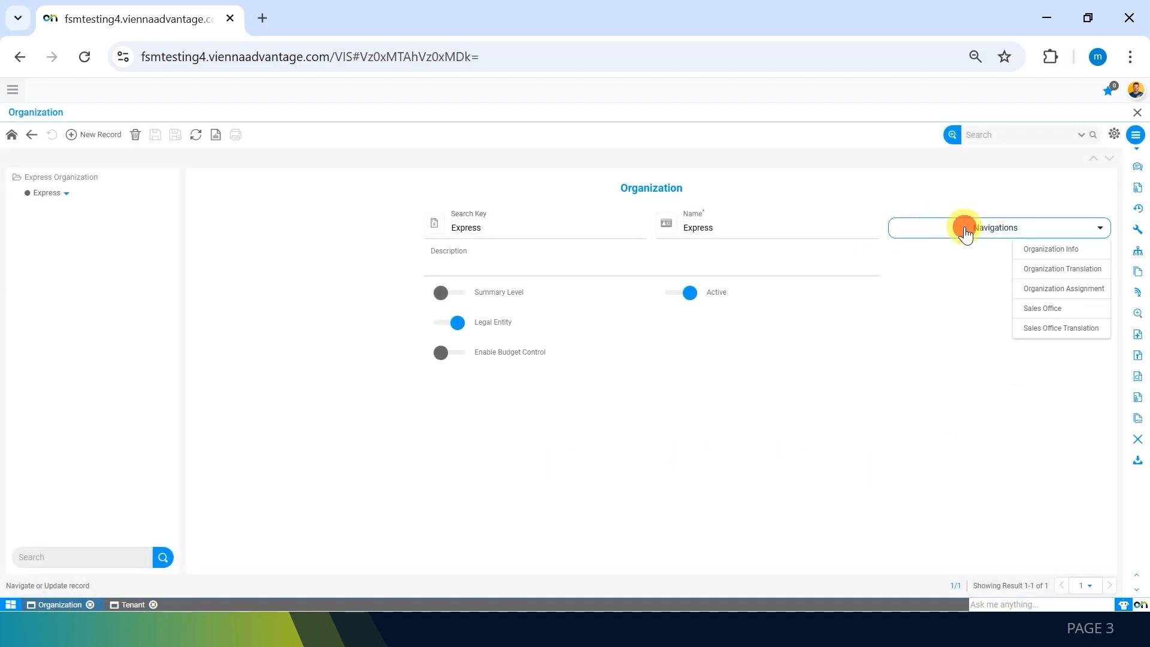
{"action": "left_click", "coordinate": [1064, 241]}
{"action": "left_click", "coordinate": [1024, 229]}
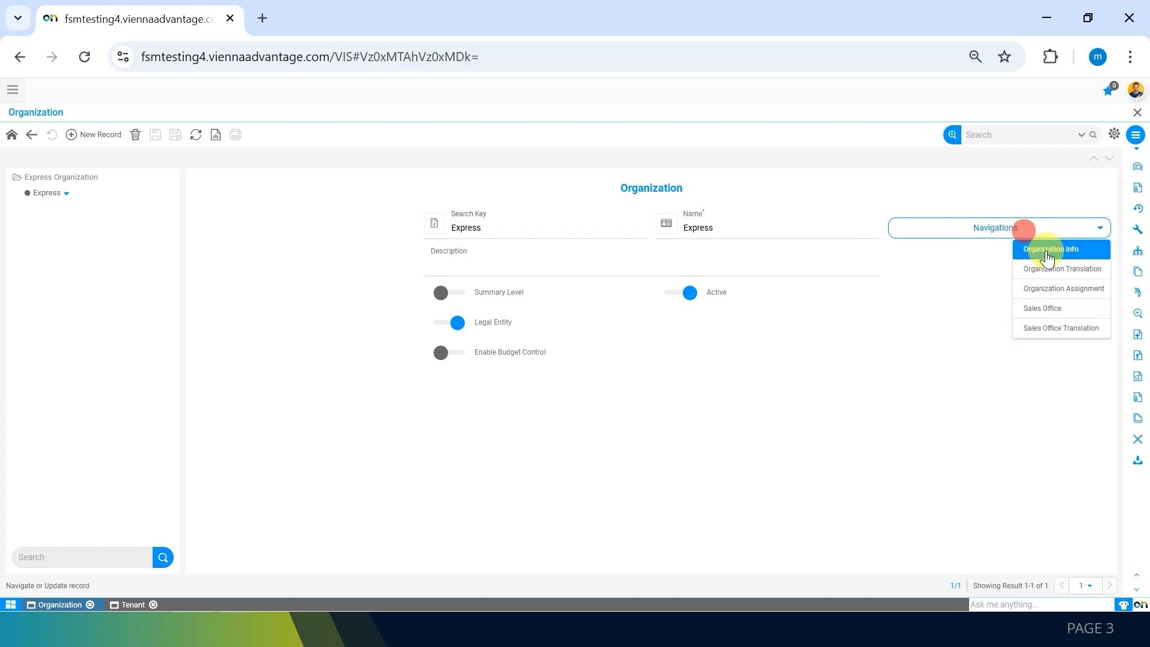
{"action": "left_click", "coordinate": [1048, 257]}
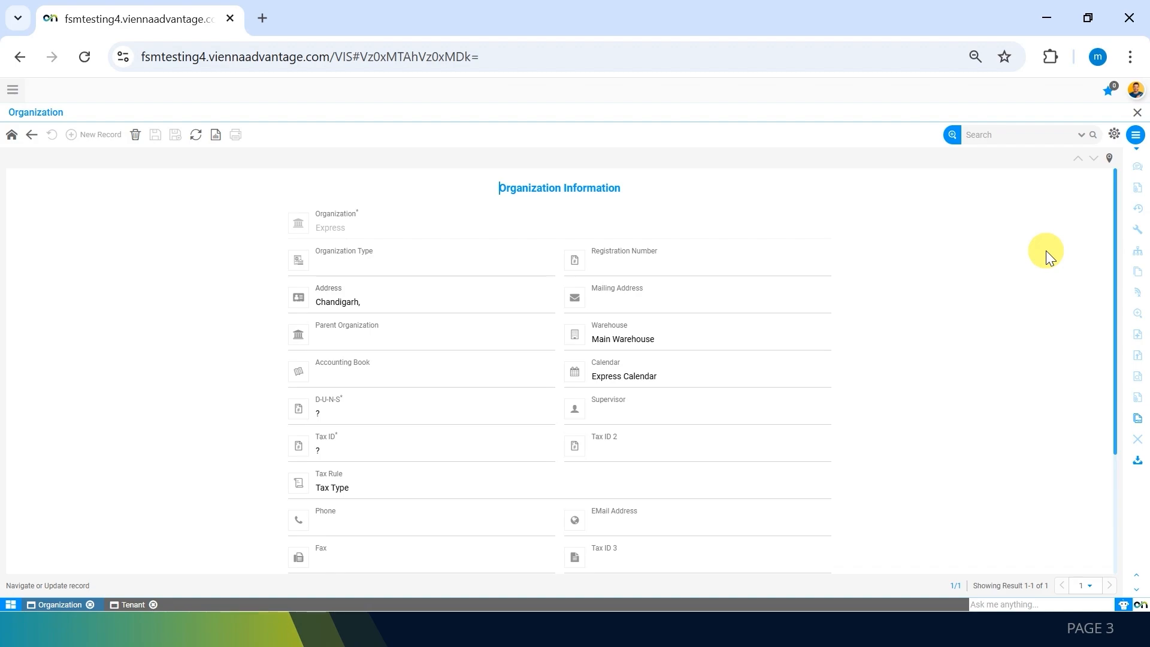
- Select Main Warehouse as the organization's Warehouse and choose the Logo field's Open/Load Into database option
{"action": "left_click", "coordinate": [702, 342]}
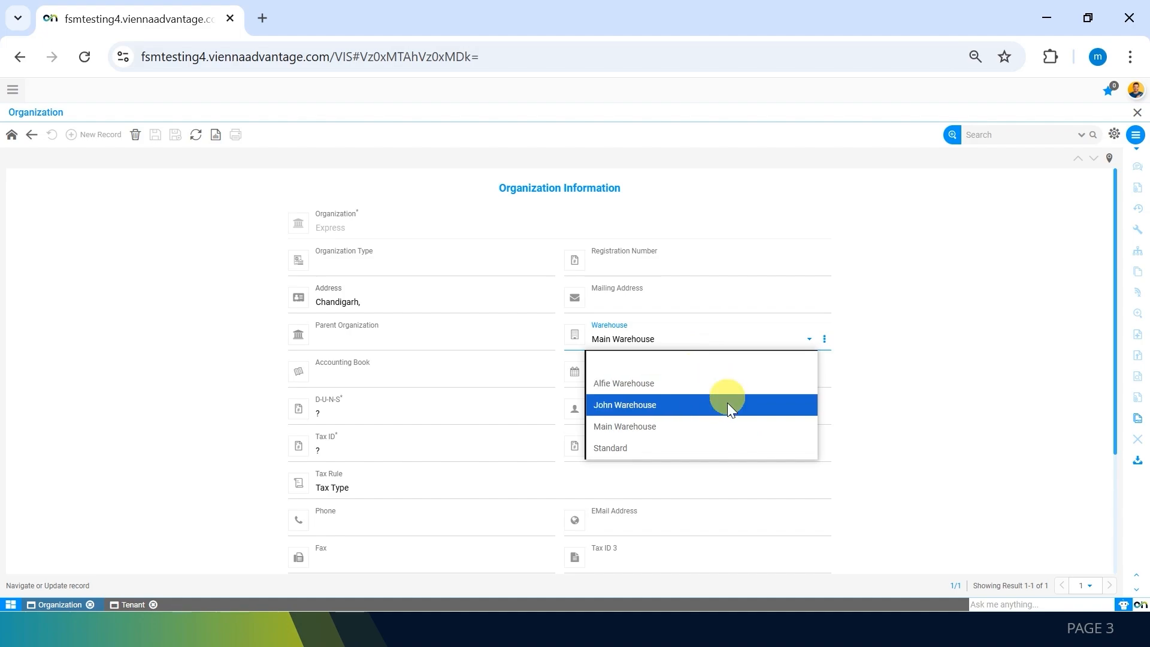
{"action": "left_click", "coordinate": [717, 424]}
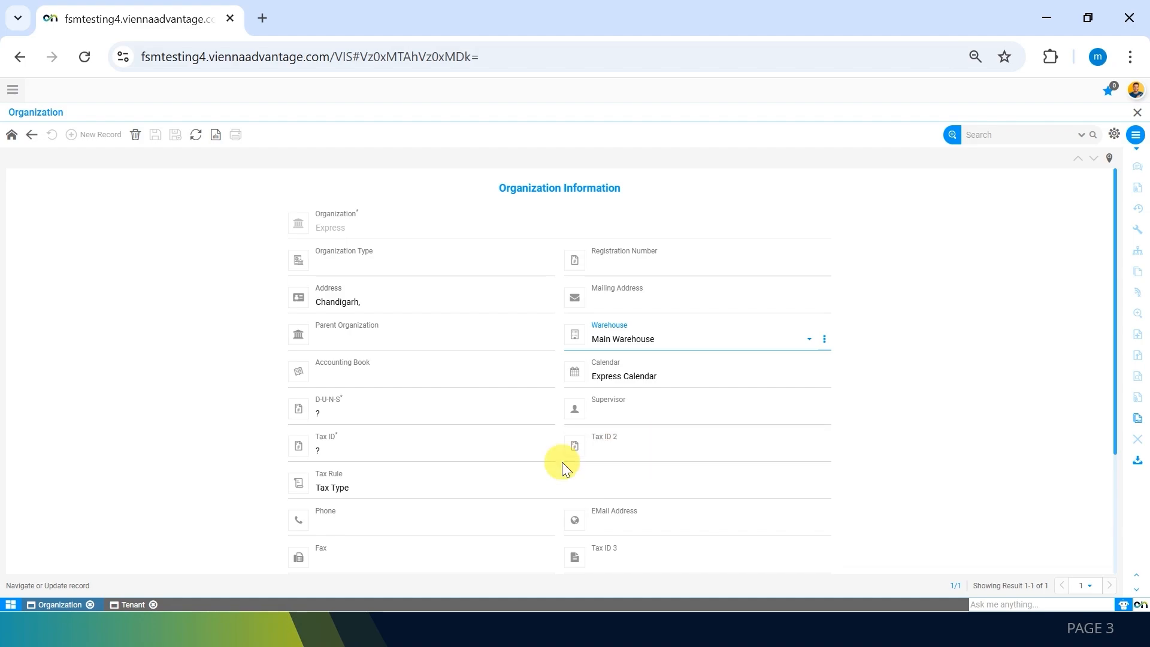
{"action": "scroll", "coordinate": [562, 462], "scroll_direction": "down", "scroll_amount": 3}
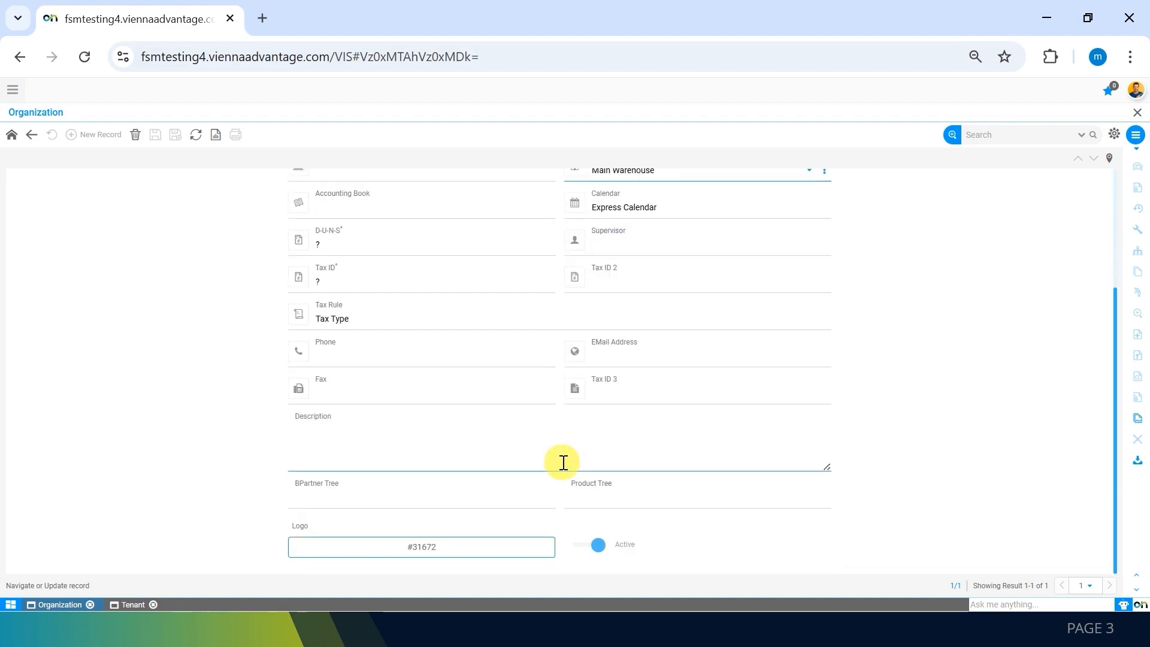
{"action": "left_click", "coordinate": [498, 547]}
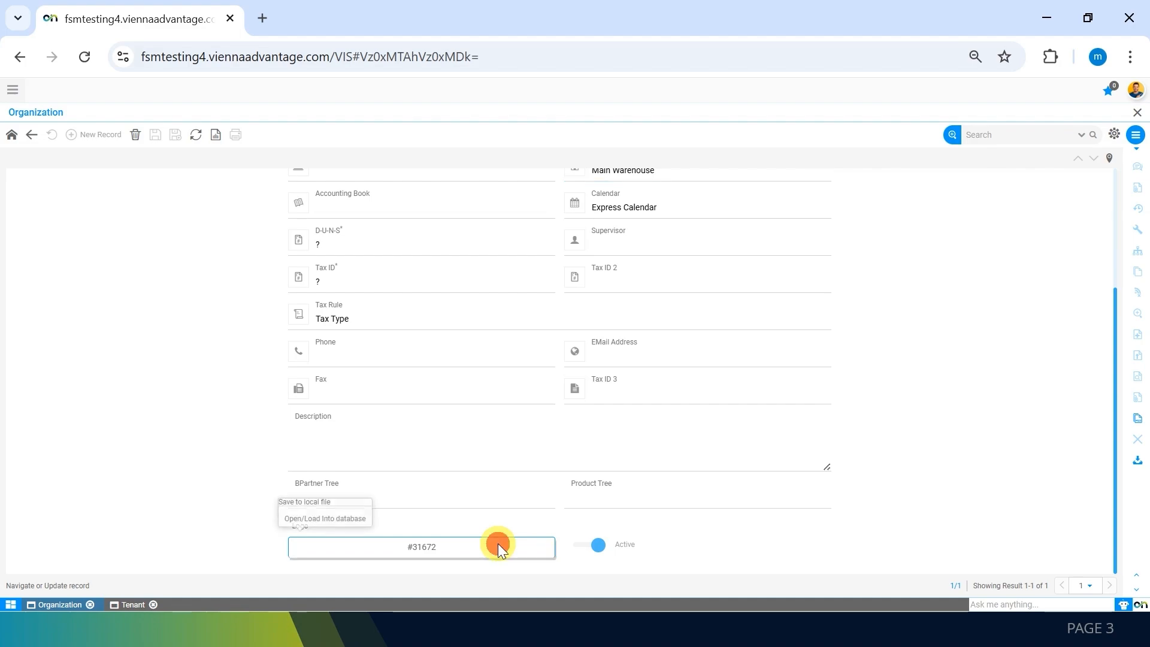
{"action": "left_click", "coordinate": [370, 520]}
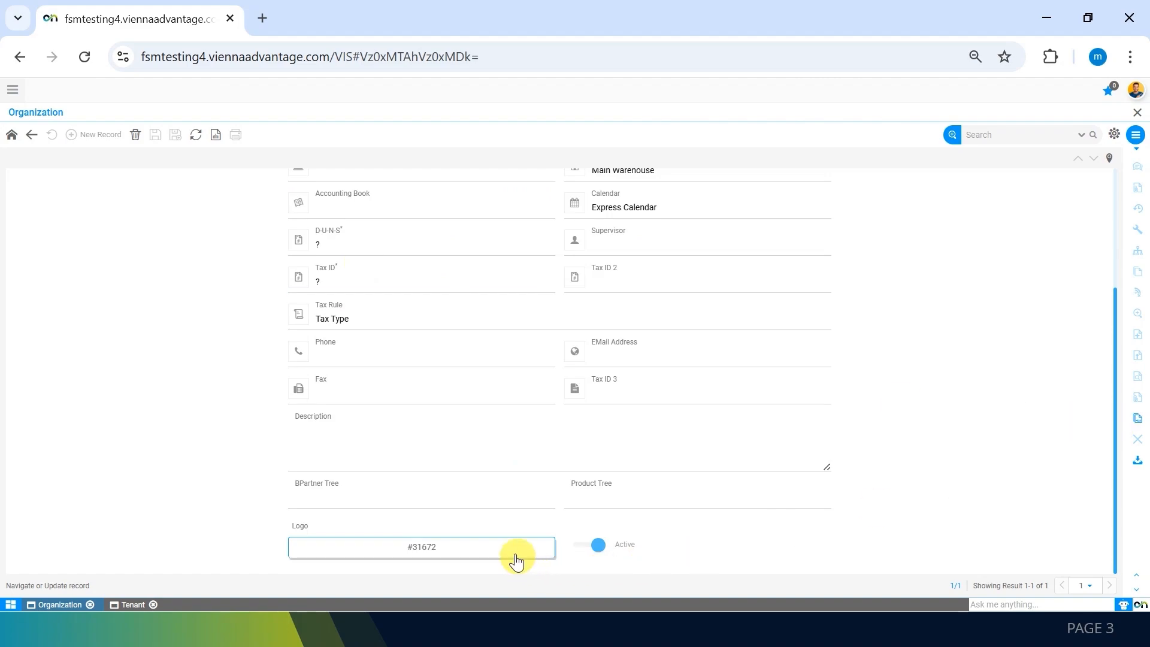
- Review the Organization Information fields, from Address, Warehouse and Tax Rule down to the Logo
{"action": "scroll", "coordinate": [341, 485], "scroll_direction": "up", "scroll_amount": 3}
{"action": "left_click", "coordinate": [346, 487]}
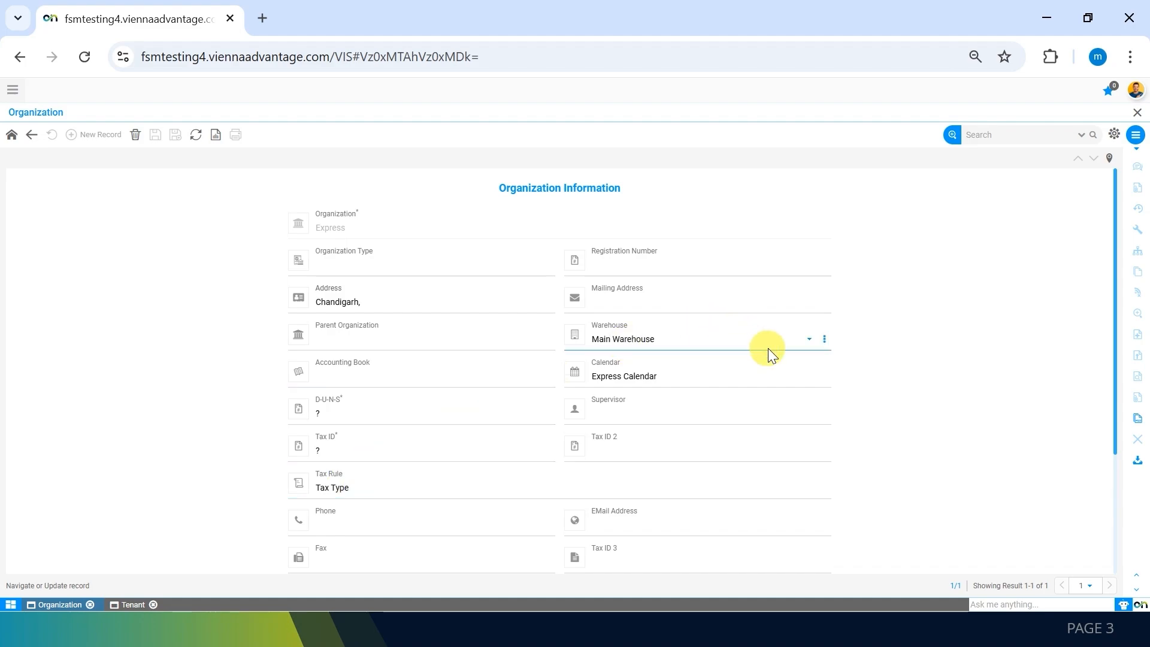
{"action": "scroll", "coordinate": [790, 350], "scroll_direction": "down", "scroll_amount": 3}
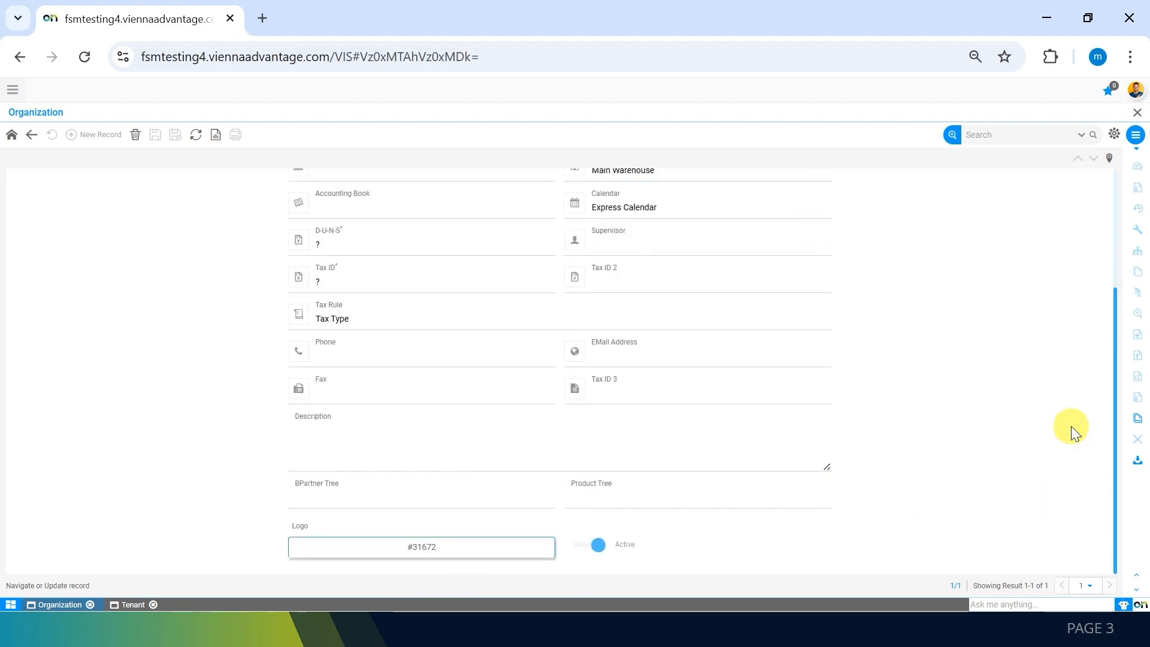
{"action": "scroll", "coordinate": [1008, 391], "scroll_direction": "up", "scroll_amount": 3}
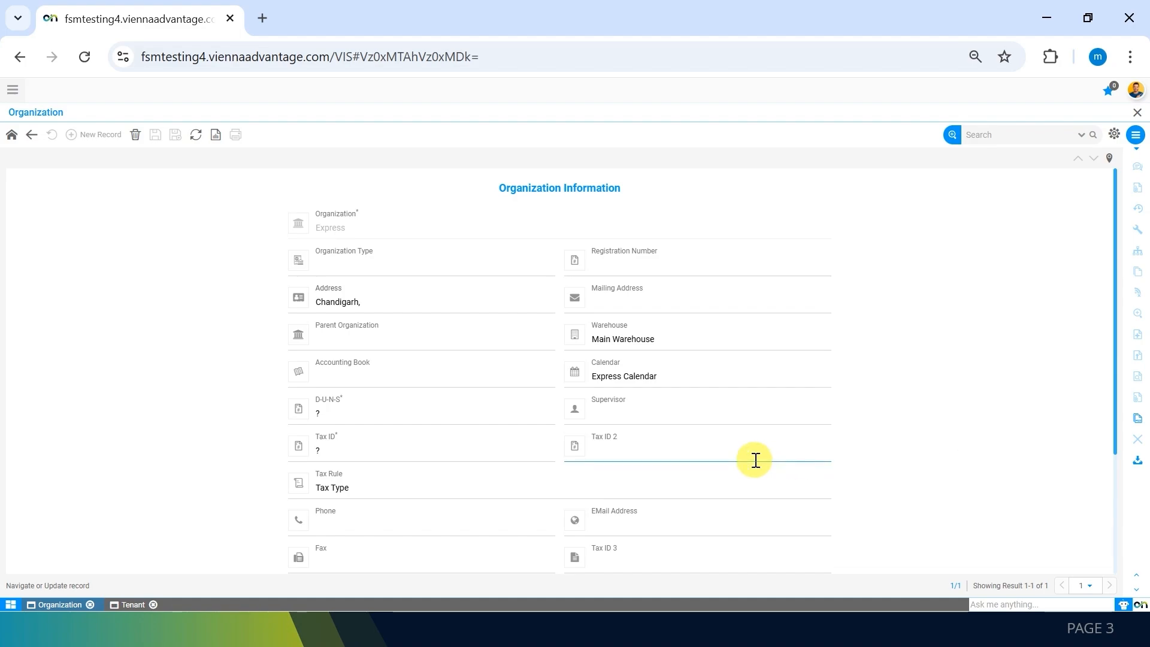
{"action": "left_click", "coordinate": [152, 605]}
{"action": "left_click", "coordinate": [152, 605]}
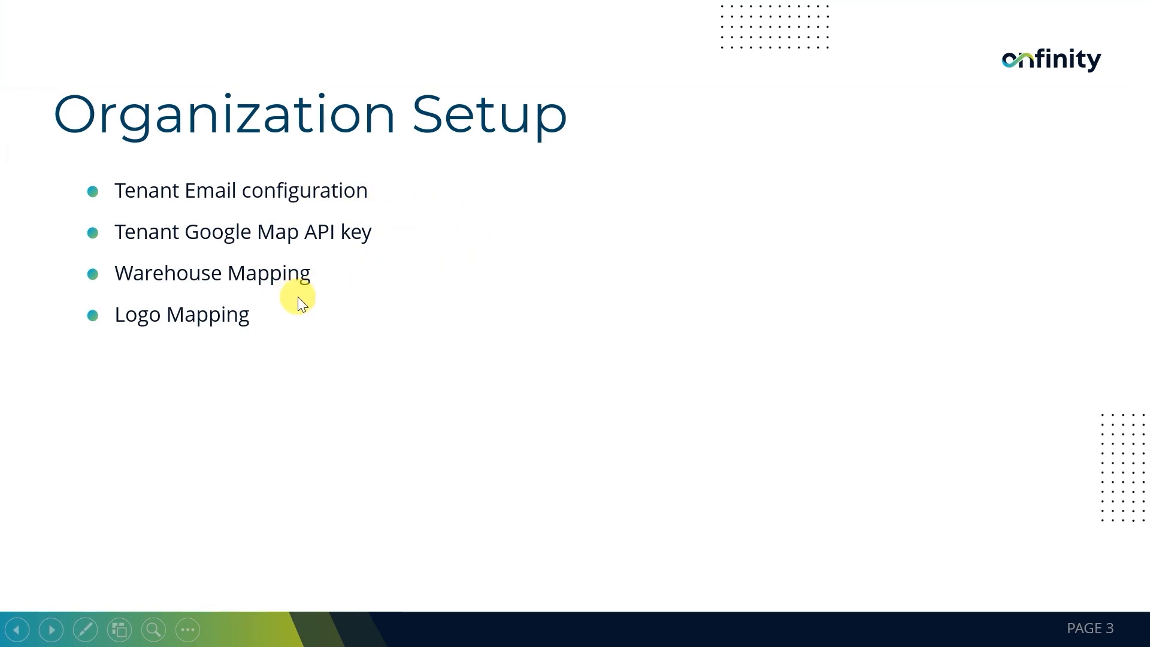
{"action": "left_click", "coordinate": [403, 327]}
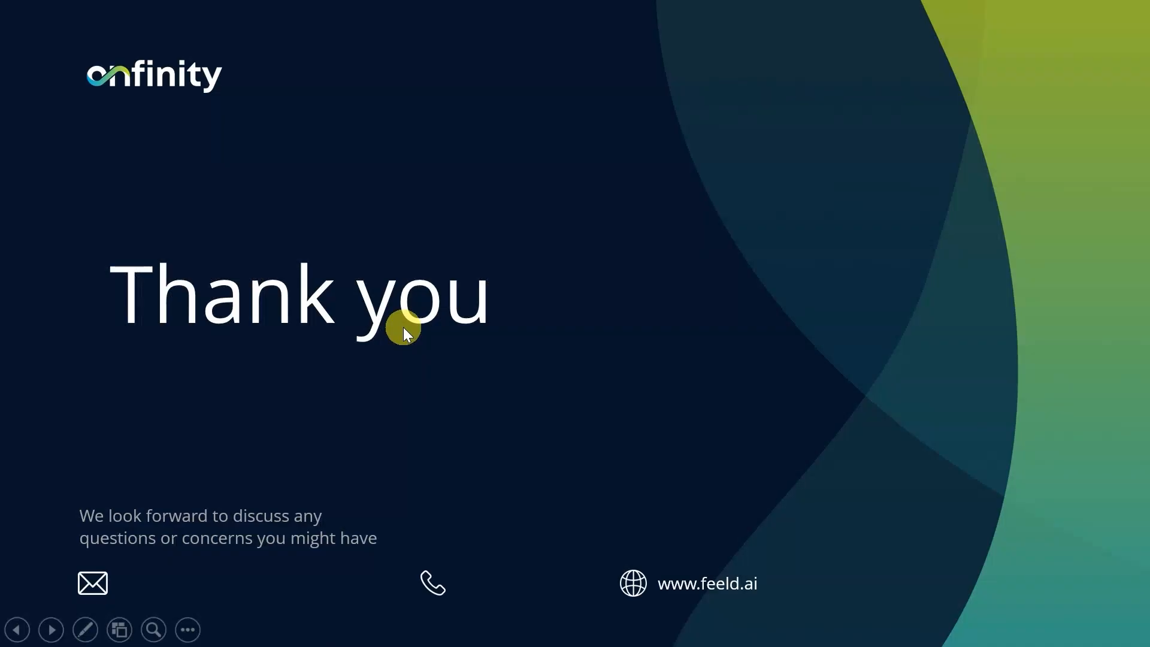